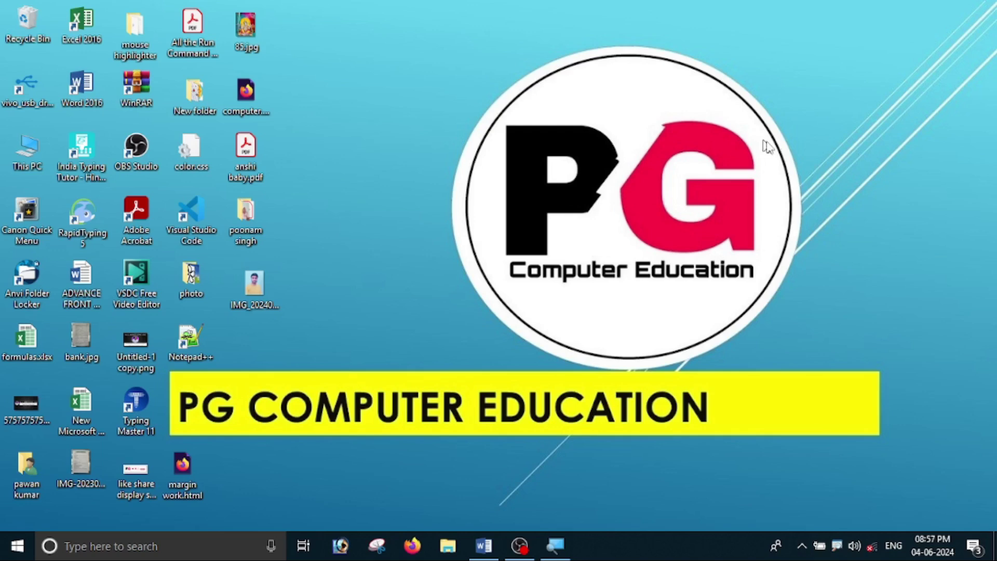
# Launch Word from the taskbar to get a blank Document1
pyautogui.click(483, 545)
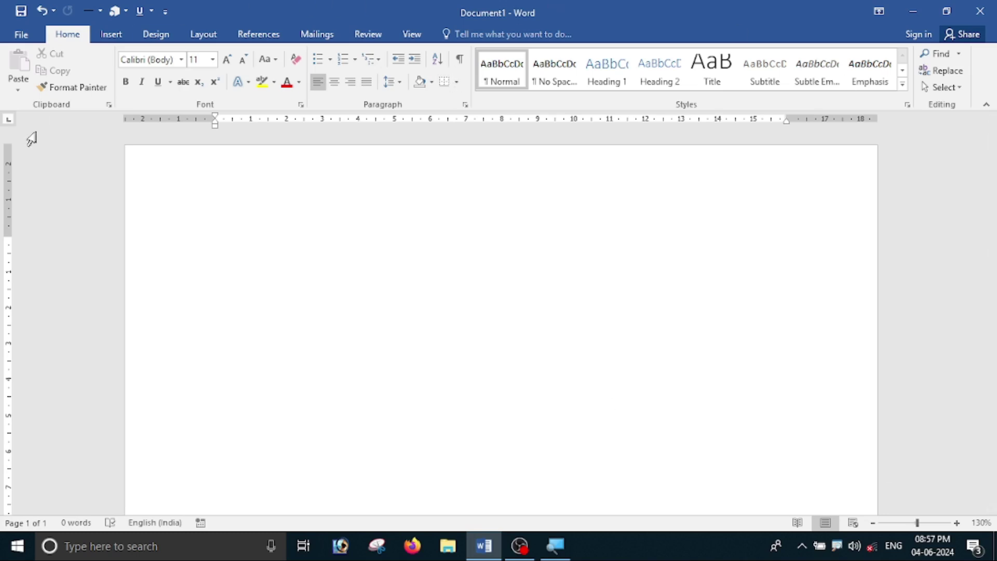
# Generate five sample paragraphs with =rand() and add blank lines below the last one
pyautogui.click(111, 34)
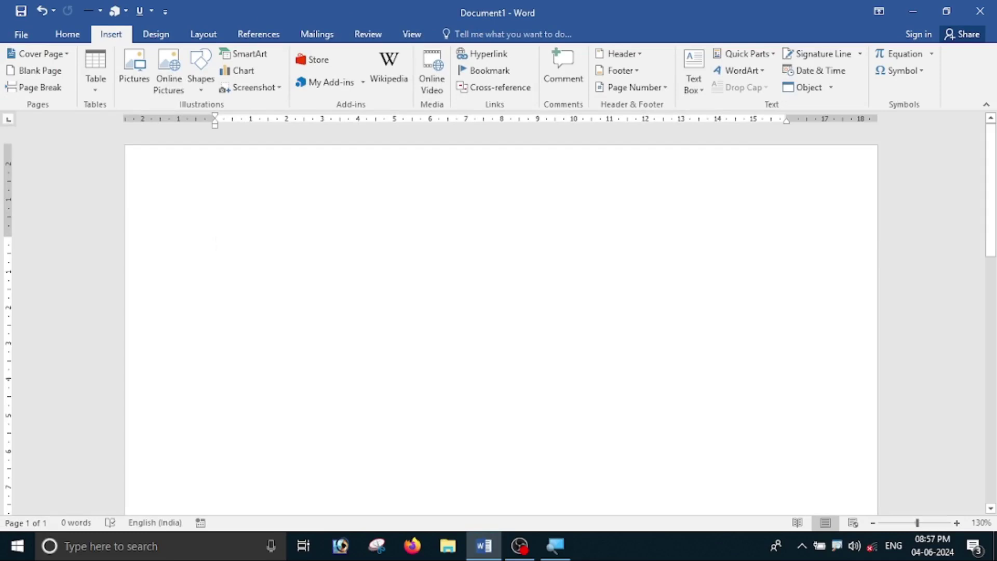
pyautogui.scroll(-3, 501, 312)
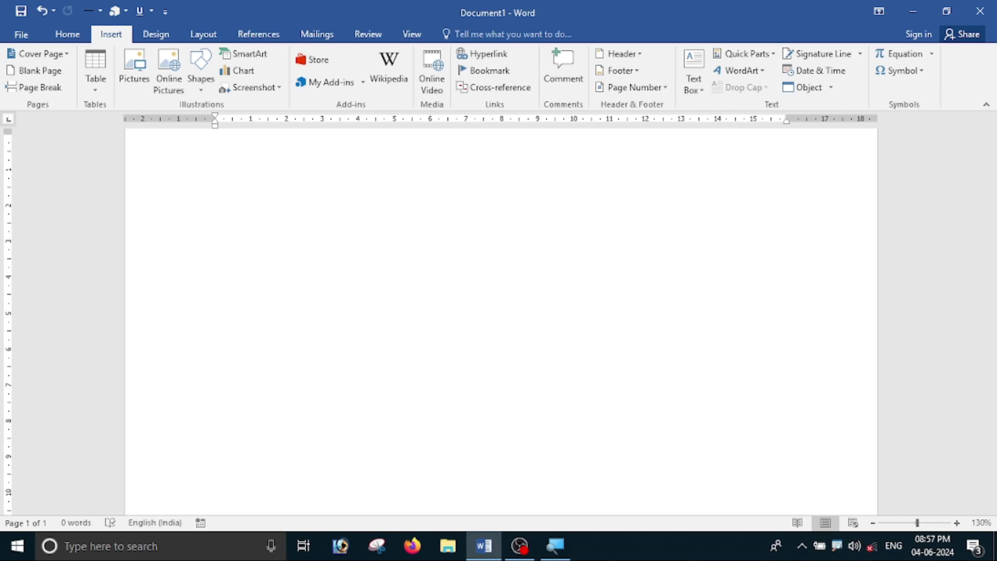
pyautogui.write('=rand()')
pyautogui.press('Return')
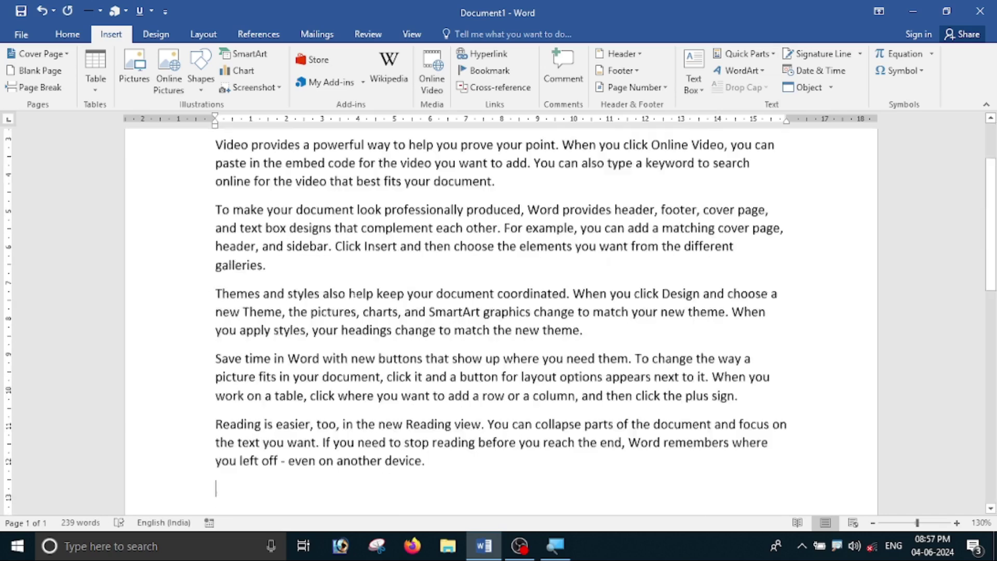
pyautogui.scroll(-4, 475, 337)
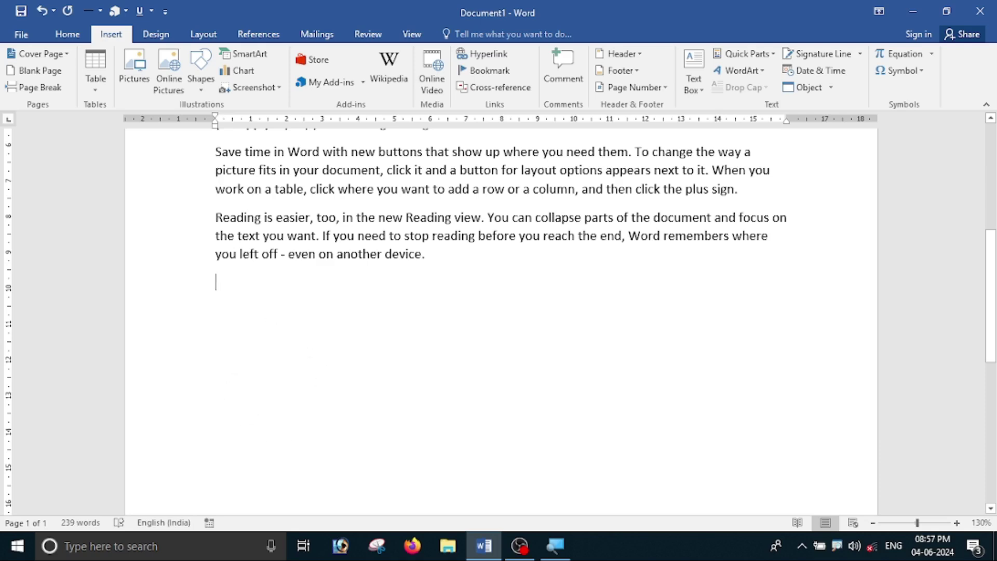
pyautogui.press('Return')
pyautogui.press('Return')
pyautogui.press('Return')
pyautogui.press('Return')
# Insert a Microsoft Office signature line with the signer's name and the title Director
pyautogui.click(860, 55)
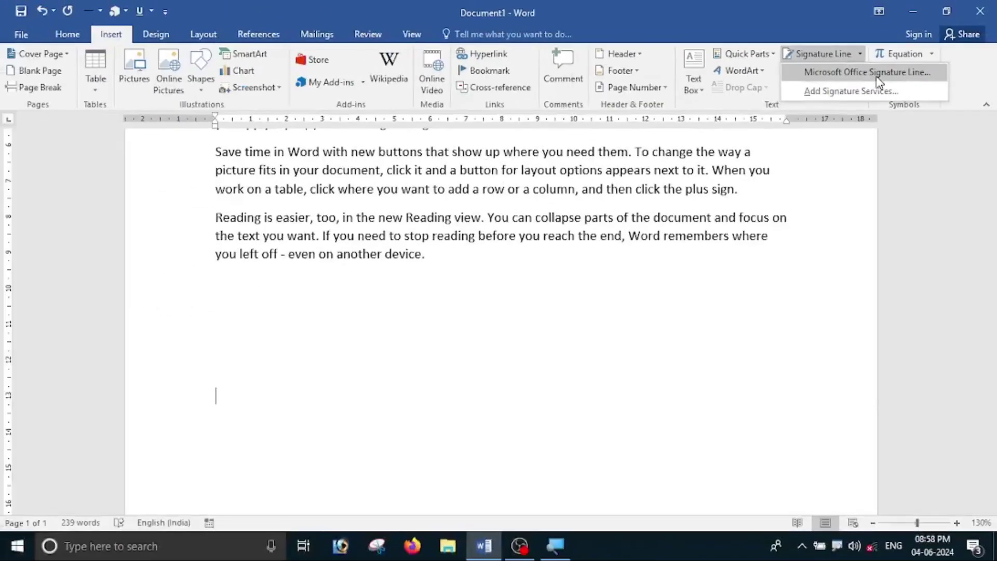
pyautogui.click(877, 73)
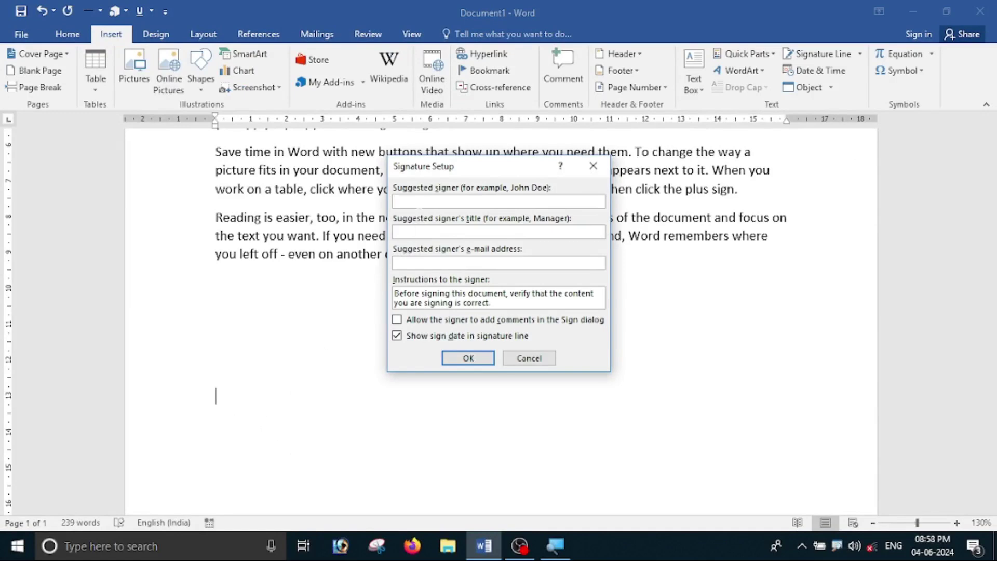
pyautogui.write('Mr ')
pyautogui.write('Pankaj ')
pyautogui.write('G')
pyautogui.write('upt')
pyautogui.write('Direc')
pyautogui.write('tor')
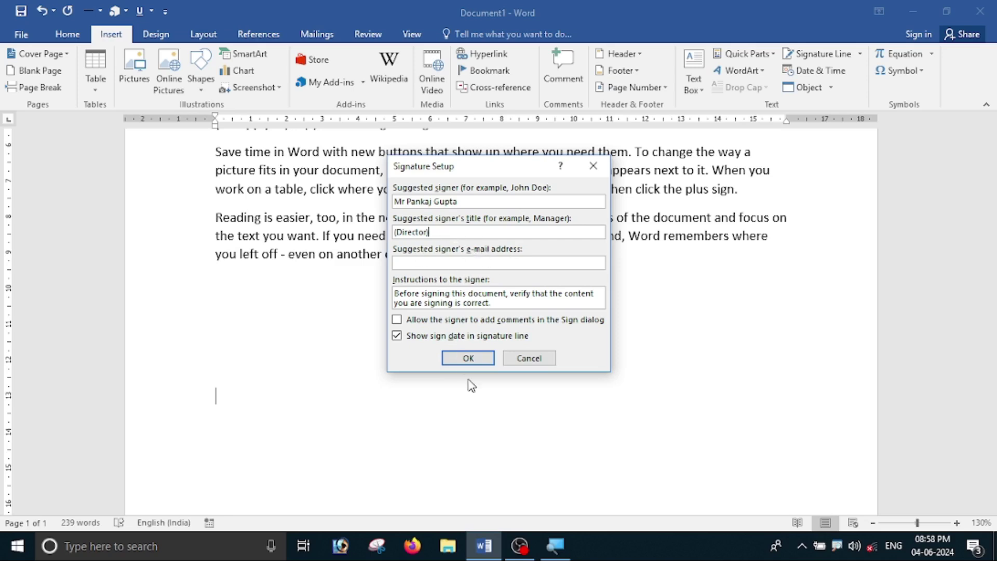
pyautogui.click(468, 358)
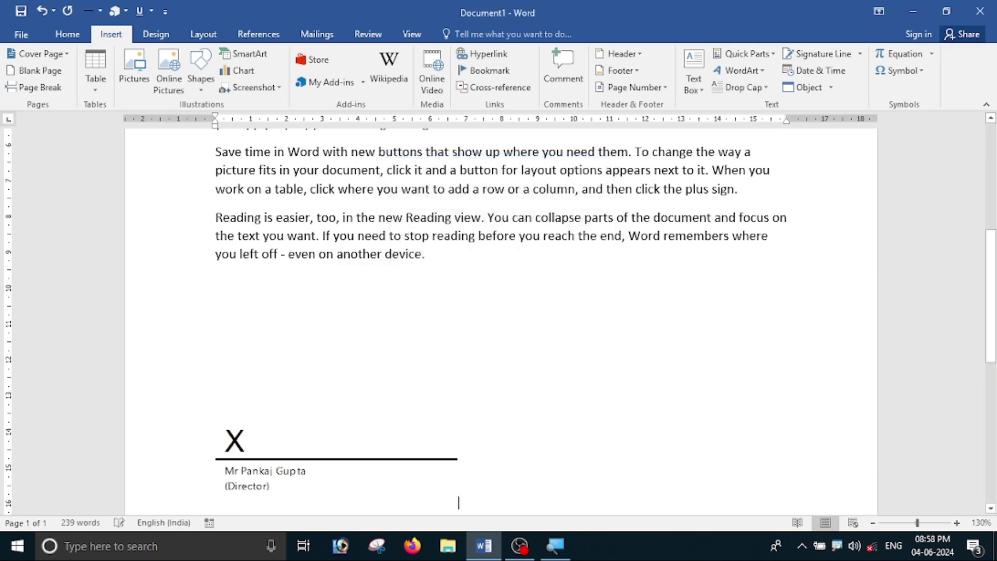
# Zoom in to 140% and back out to 110% so the signature line fits in view
pyautogui.scroll(-2, 459, 502)
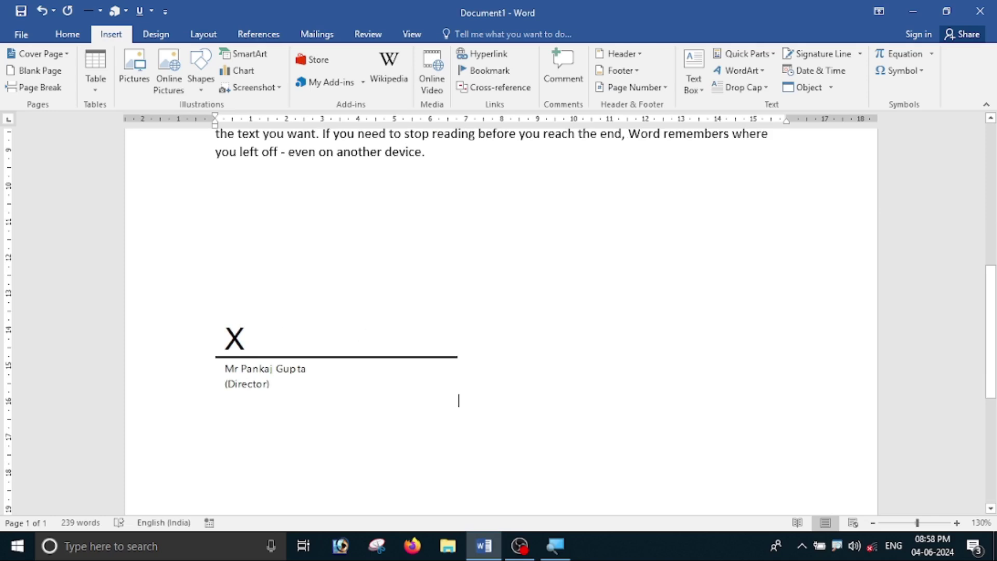
pyautogui.keyDown('ctrl'); pyautogui.scroll(1, 275, 395); pyautogui.keyUp('ctrl')
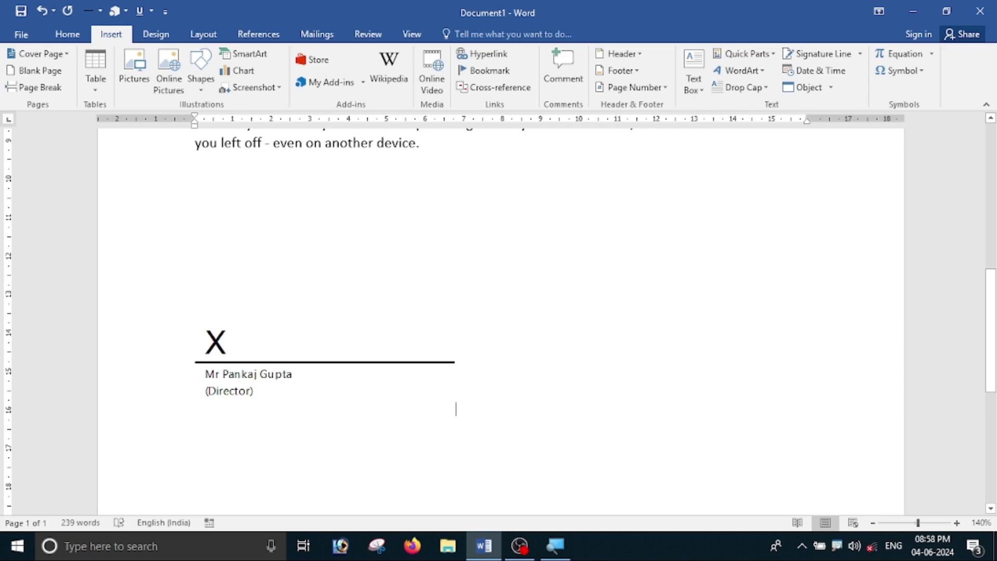
pyautogui.scroll(-2, 325, 372)
pyautogui.scroll(-1, 325, 371)
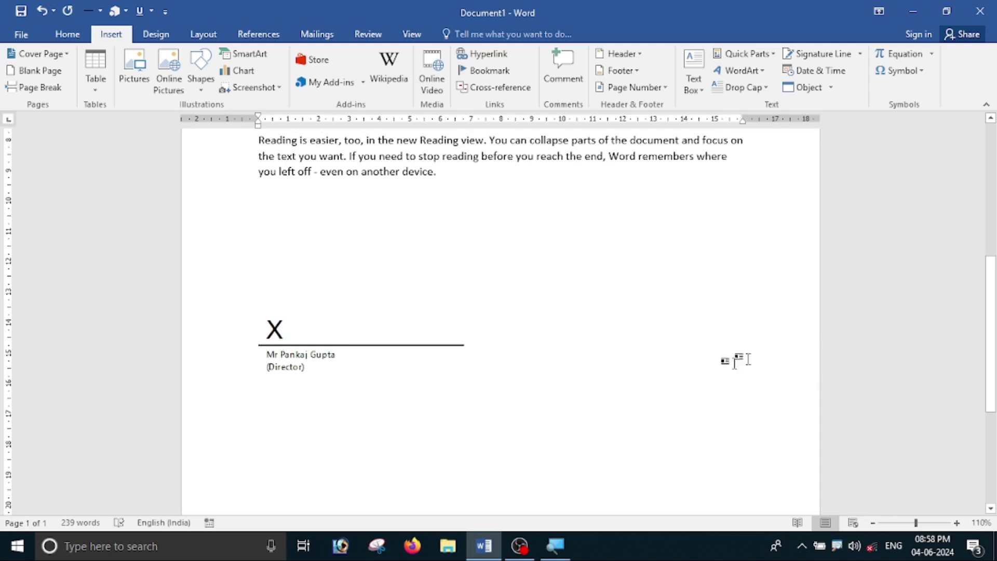
# Set the Director signature line to In Front of Text and position it at middle right
pyautogui.click(368, 353)
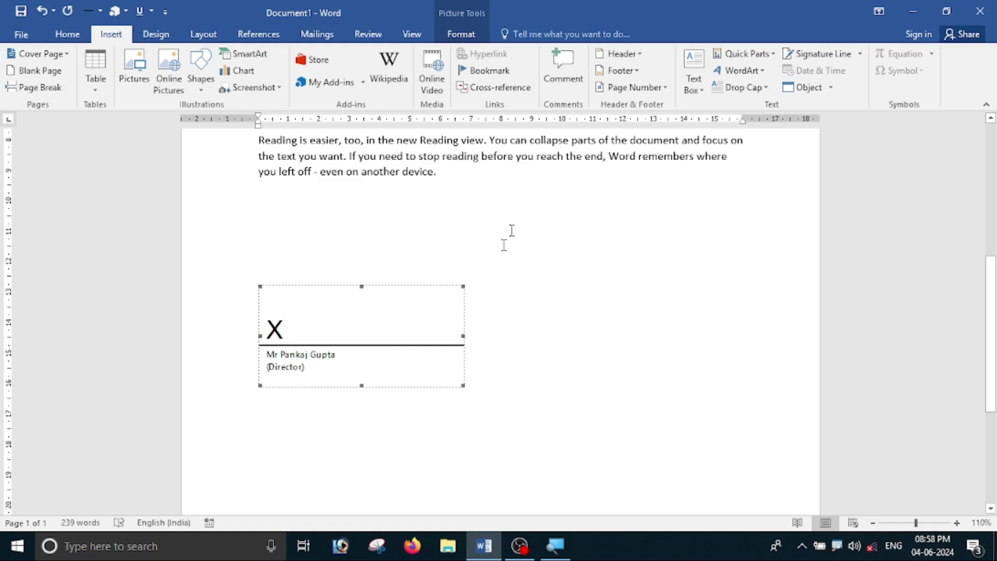
pyautogui.click(475, 36)
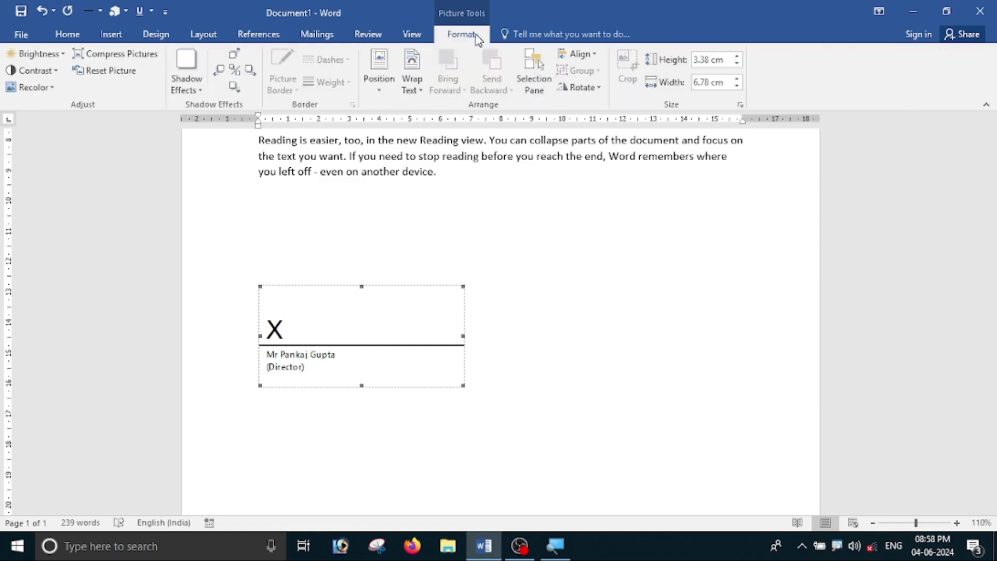
pyautogui.click(415, 90)
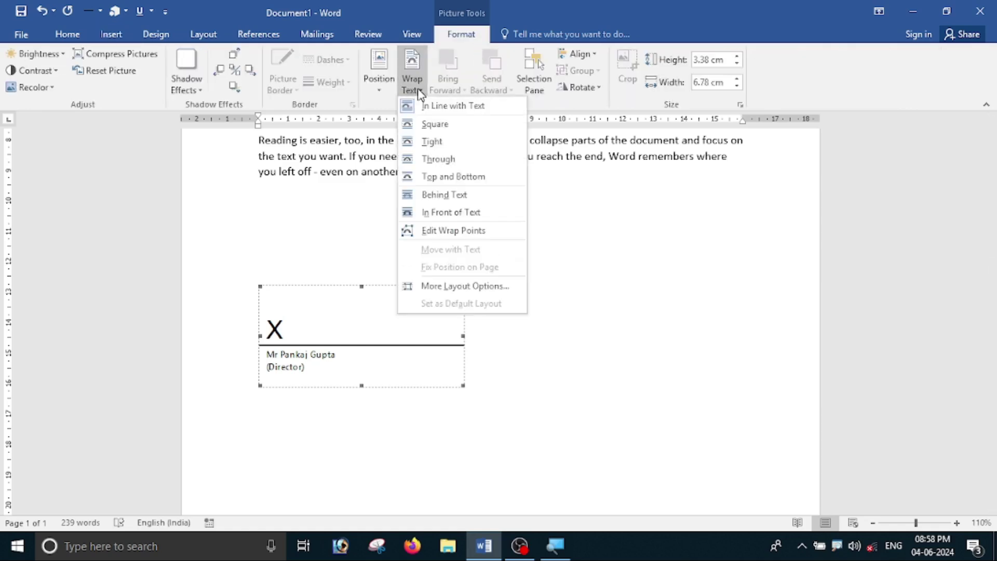
pyautogui.click(451, 213)
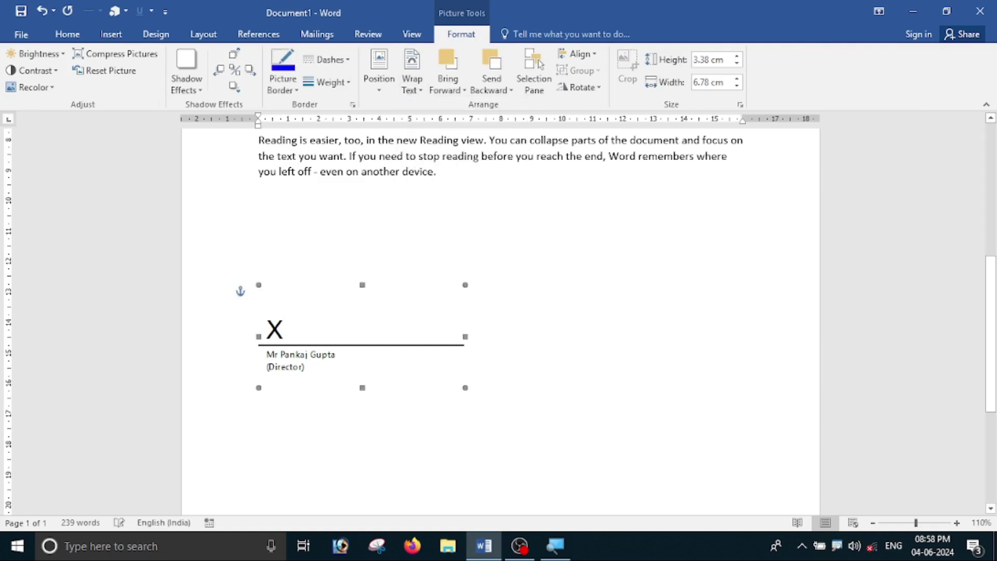
pyautogui.click(381, 88)
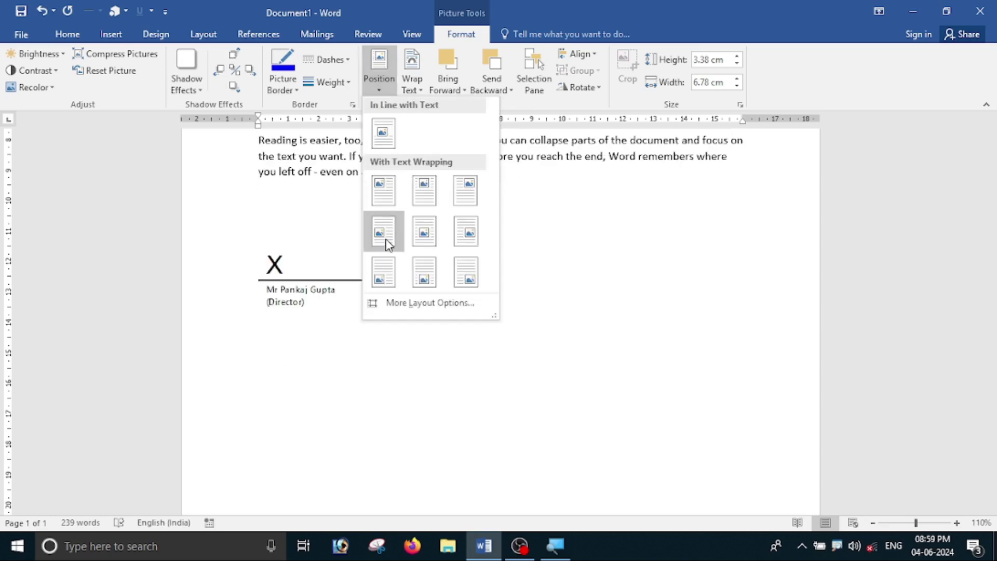
pyautogui.click(470, 235)
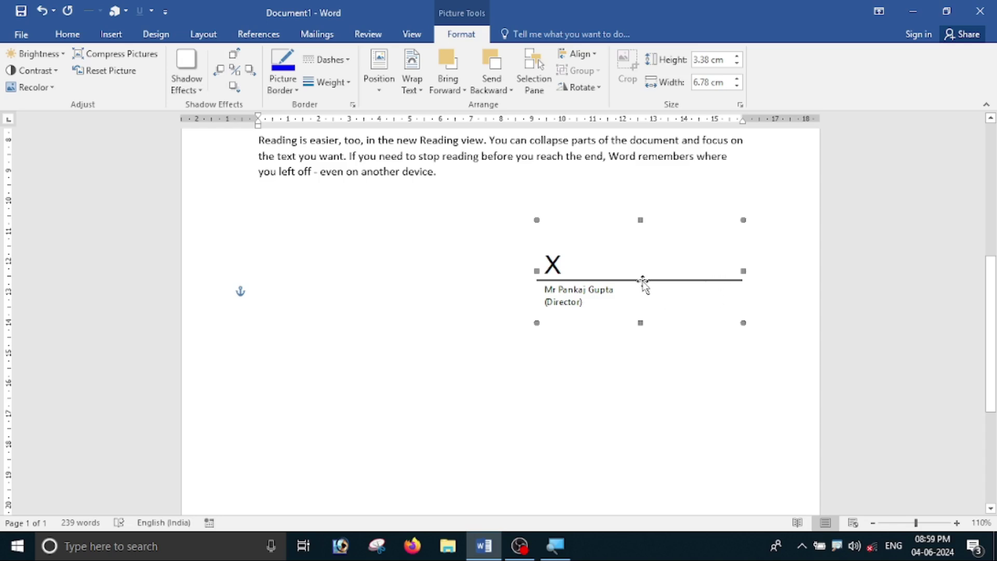
# Drag the Director signature block lower on the page, then deselect it
pyautogui.moveTo(644, 298); pyautogui.dragTo(643, 381)
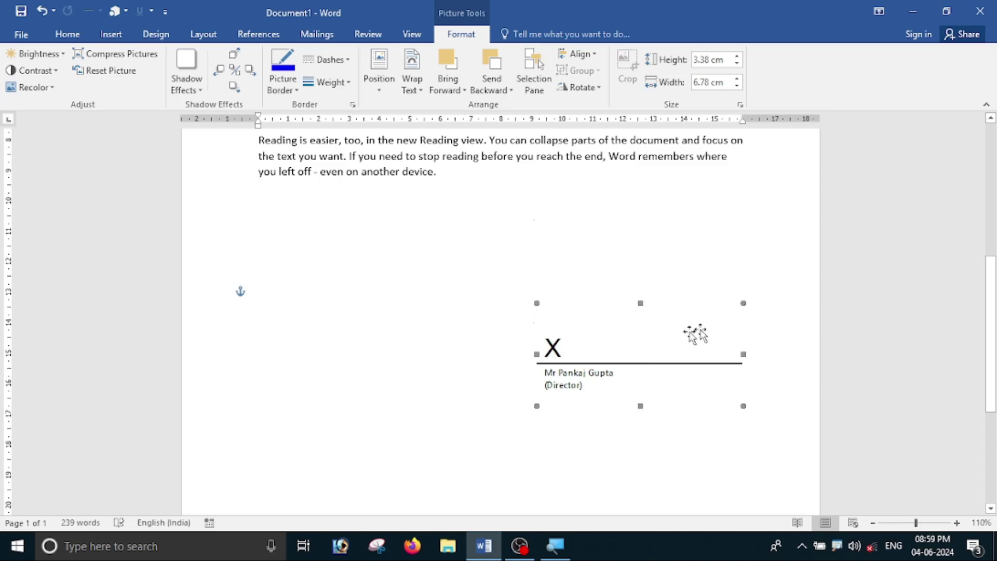
pyautogui.keyDown('ctrl'); pyautogui.scroll(2, 649, 344); pyautogui.keyUp('ctrl')
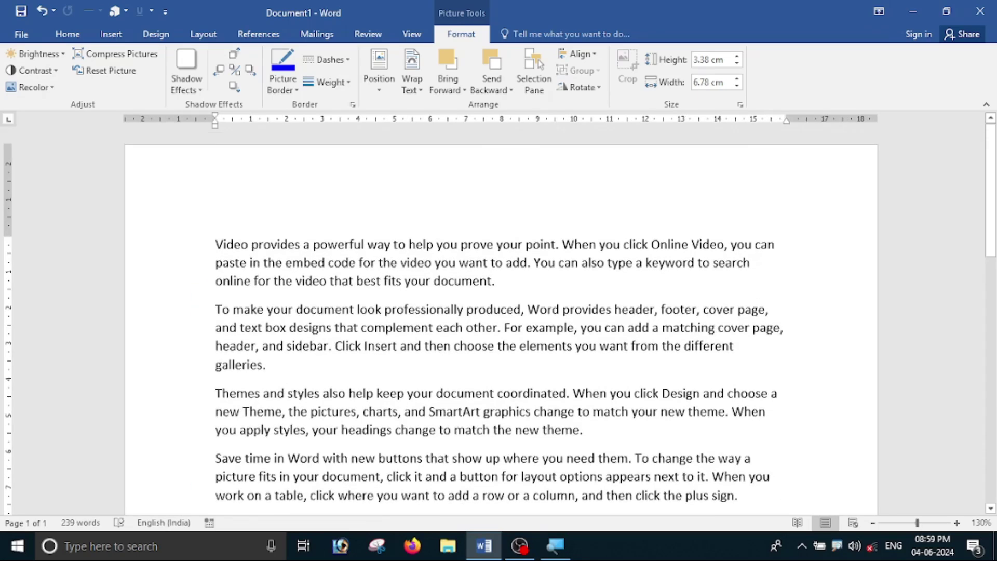
pyautogui.press('Escape')
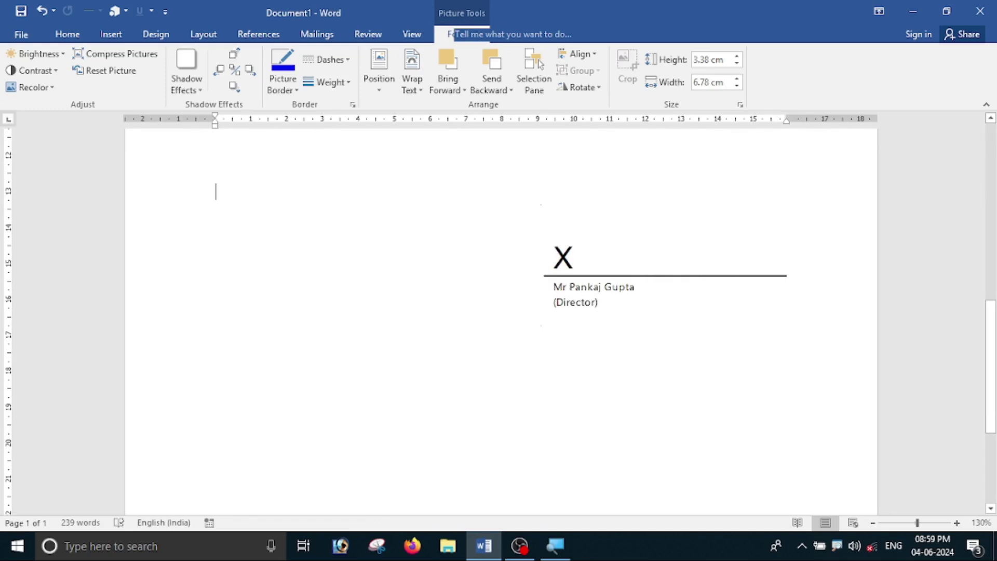
pyautogui.click(667, 266)
pyautogui.doubleClick(667, 266)
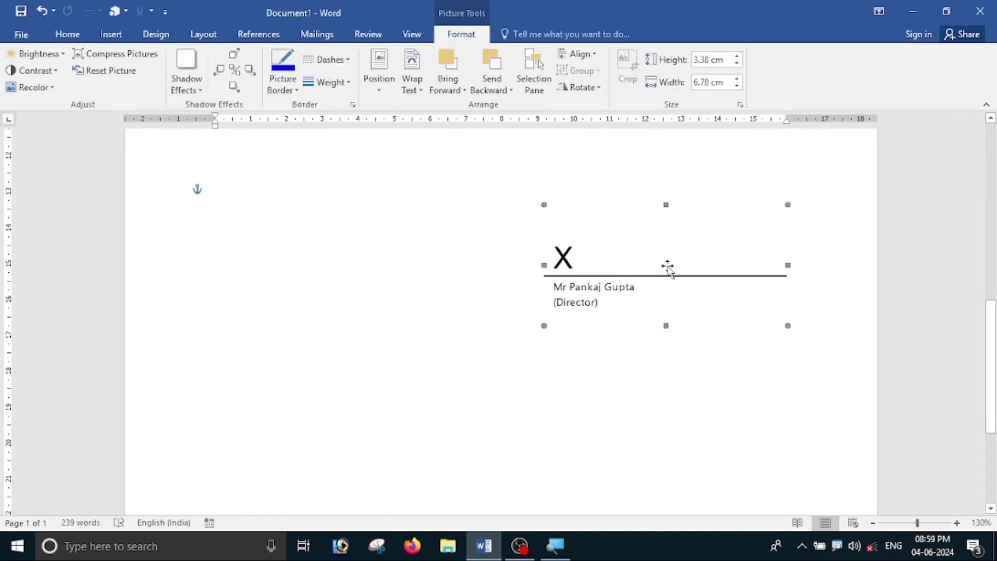
pyautogui.press('Escape')
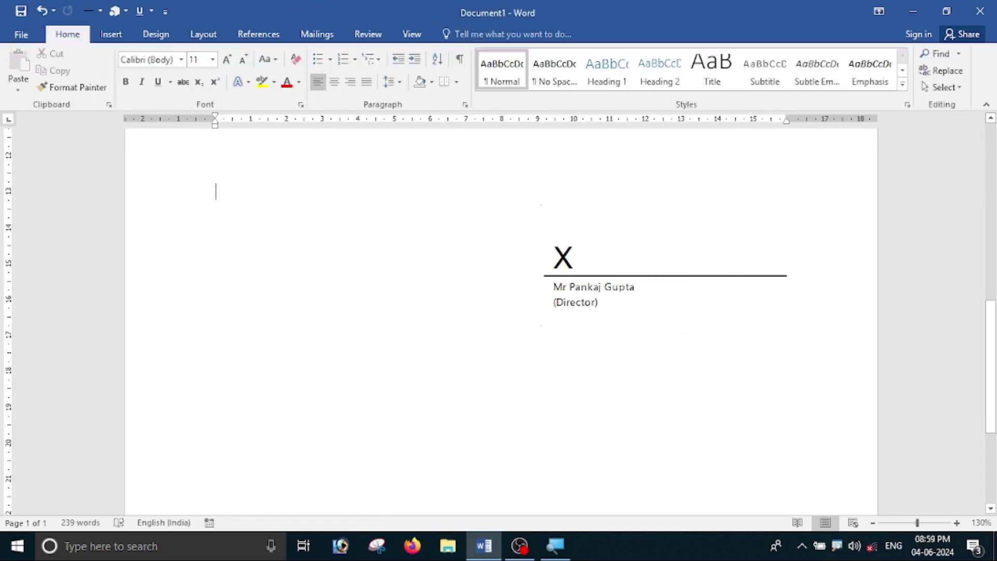
pyautogui.hotkey('ctrl', 'a')
pyautogui.press('Left')
# Insert a second Office signature line with 'Student Signature' as the suggested signer
pyautogui.click(111, 35)
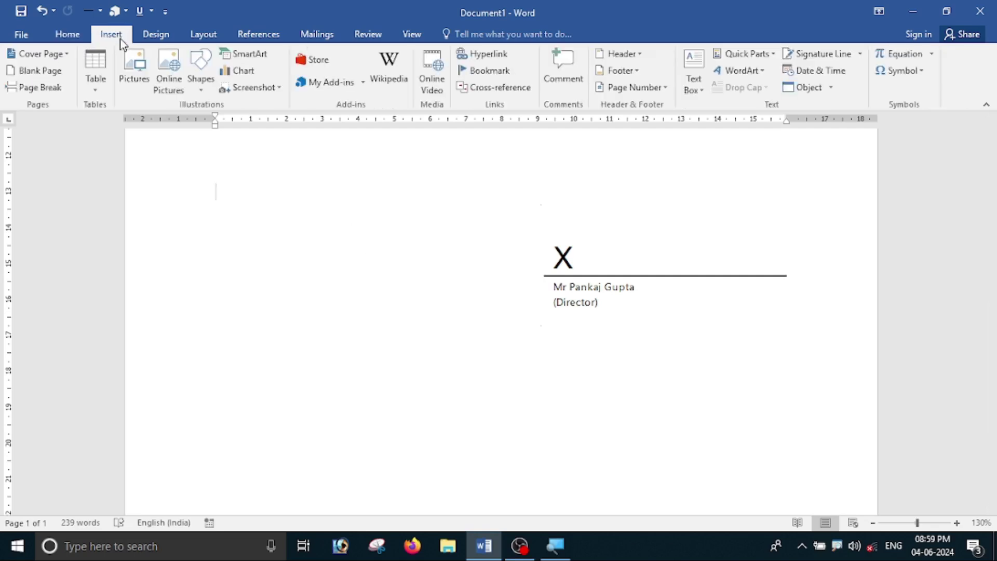
pyautogui.click(860, 53)
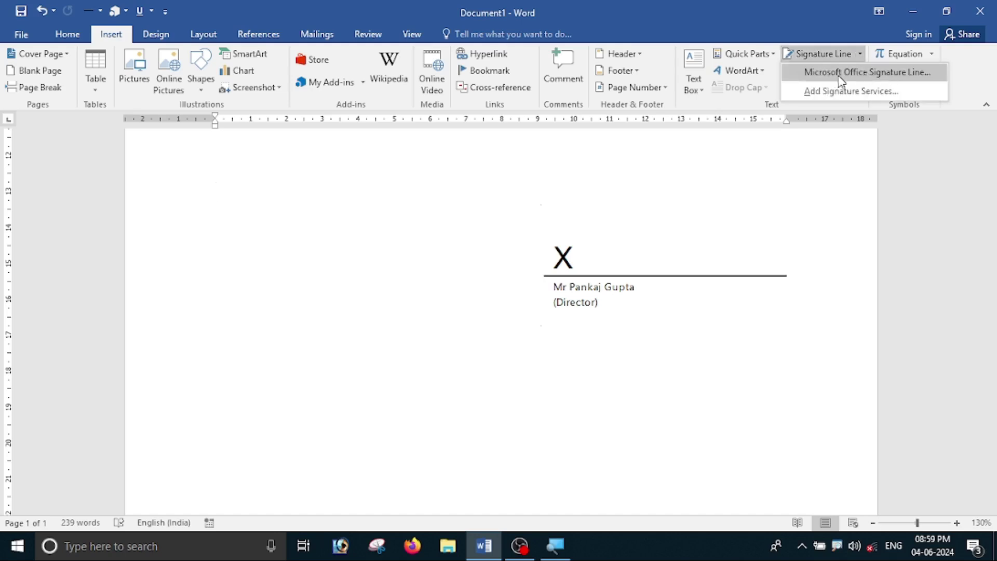
pyautogui.click(882, 73)
pyautogui.write('Stud')
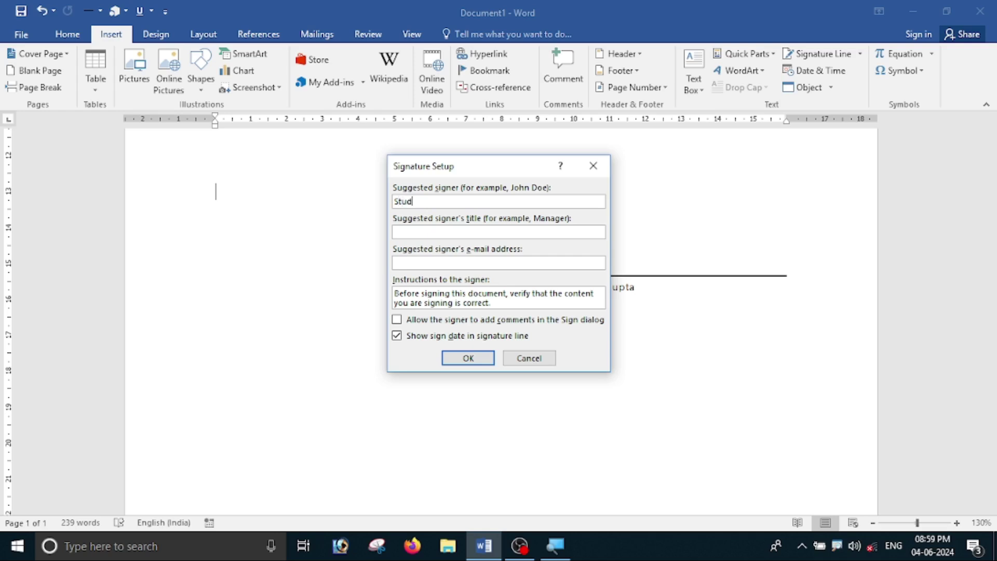
pyautogui.write('ent Sig')
pyautogui.press('BackSpace')
pyautogui.press('BackSpace')
pyautogui.write('ig')
pyautogui.write('nat')
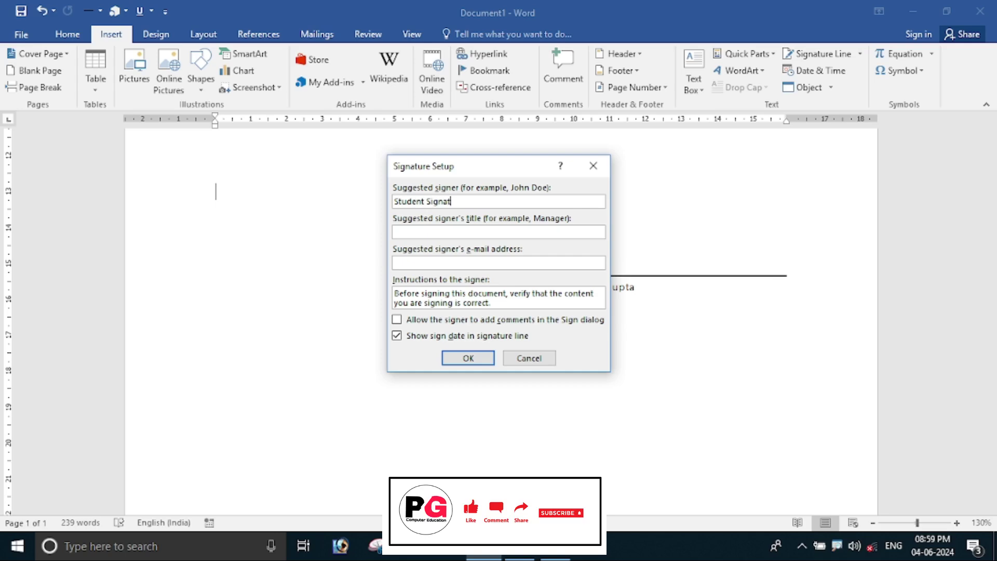
pyautogui.write('ure')
pyautogui.click(469, 359)
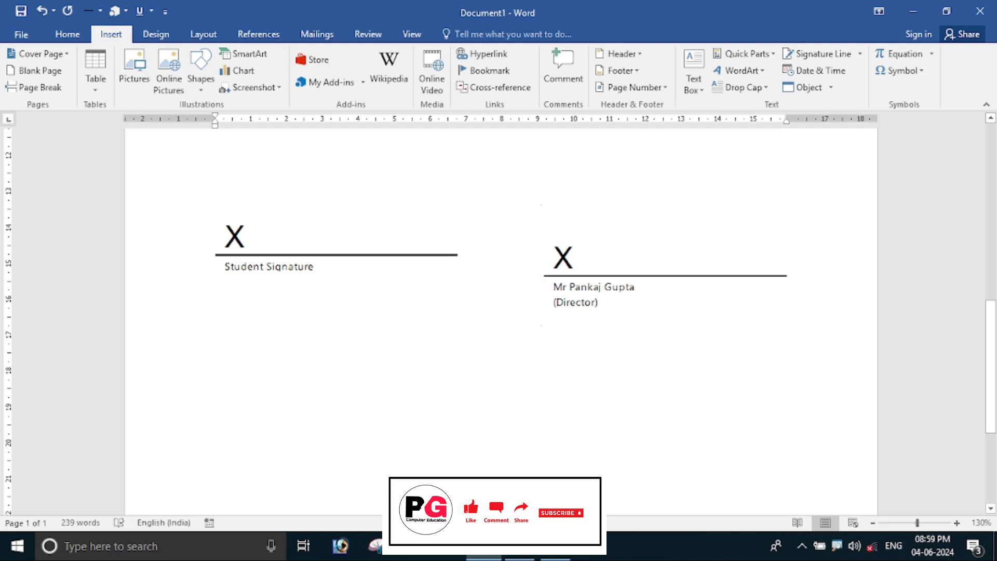
# Float the Student Signature line in front of text and drag it level with the Director's
pyautogui.click(286, 269)
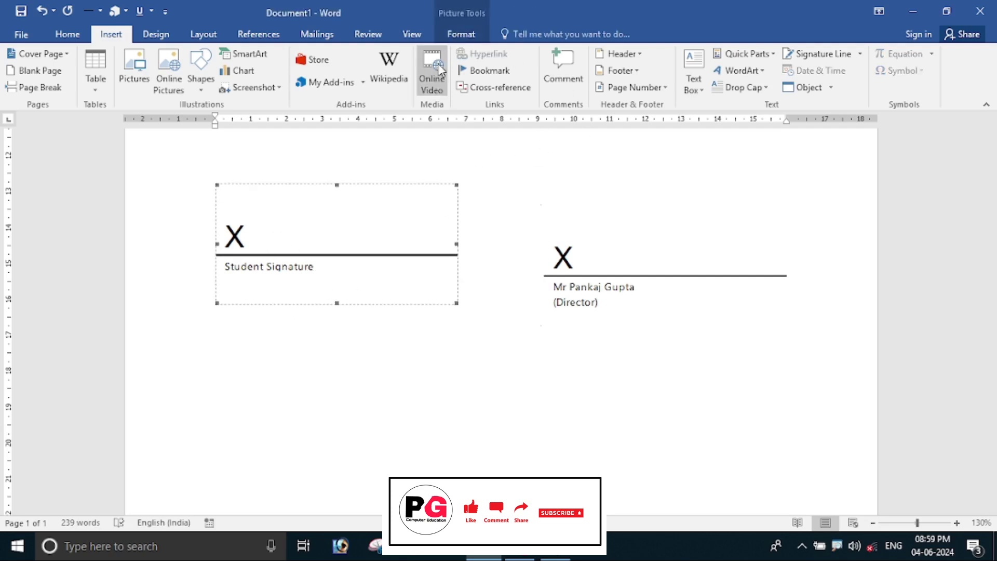
pyautogui.click(459, 35)
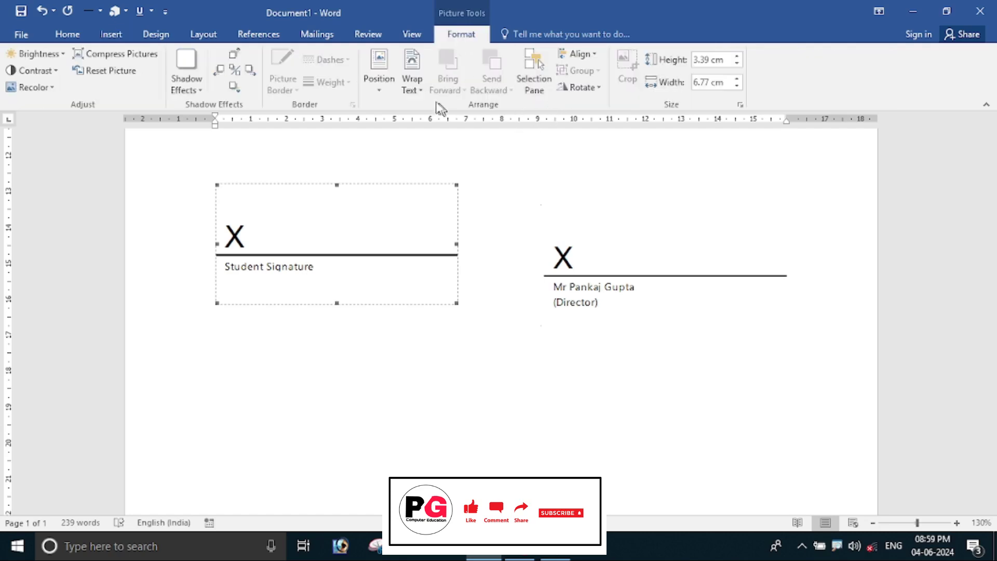
pyautogui.click(419, 91)
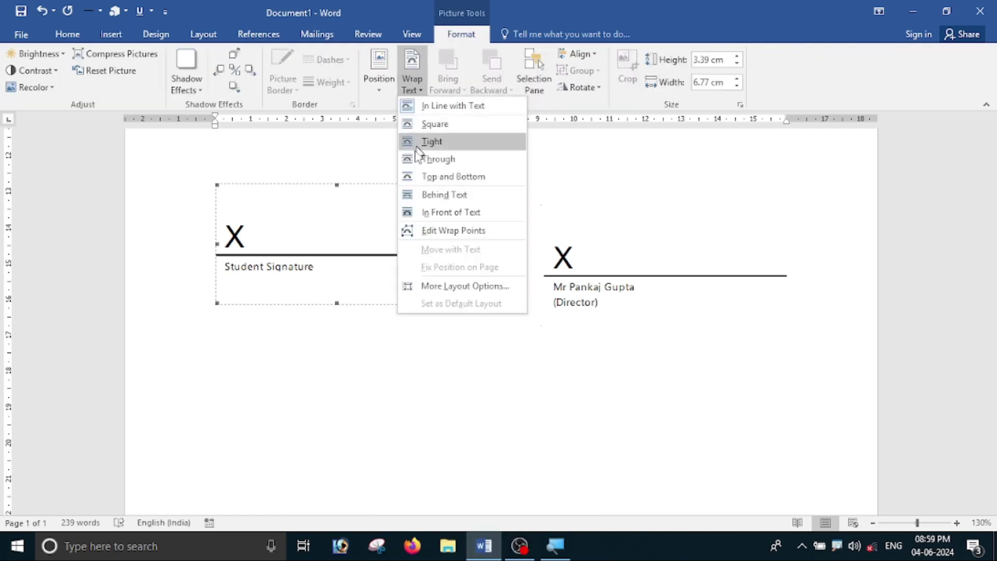
pyautogui.click(436, 228)
pyautogui.click(283, 301)
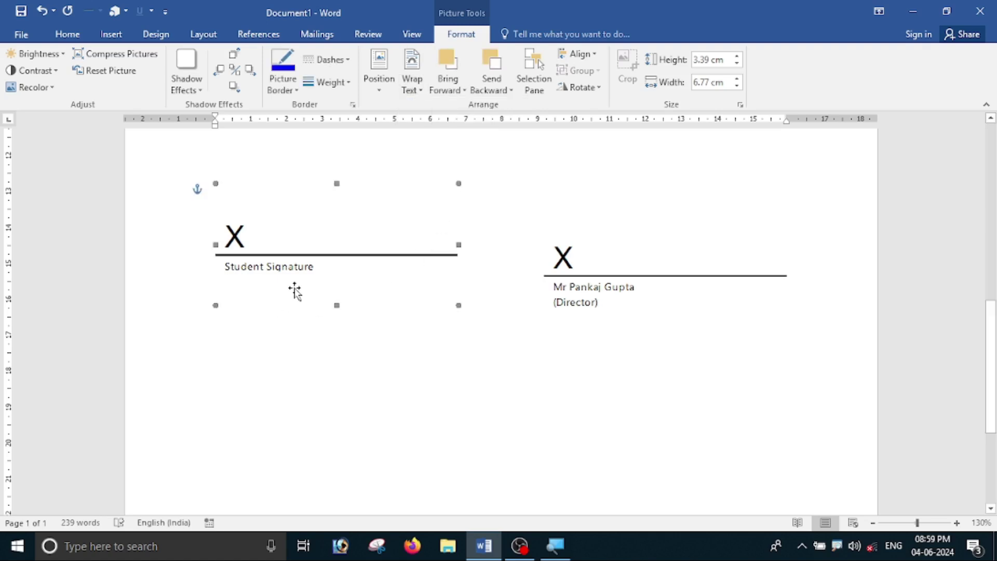
pyautogui.moveTo(294, 289)
pyautogui.mouseDown()
pyautogui.moveTo(287, 333)
pyautogui.moveTo(280, 325)
pyautogui.mouseUp()
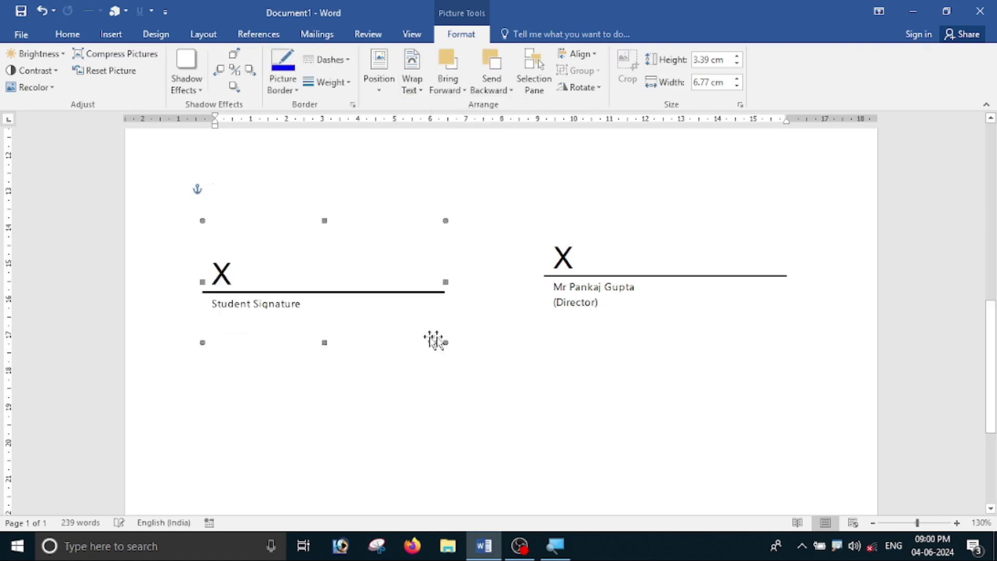
pyautogui.moveTo(335, 307); pyautogui.dragTo(337, 290)
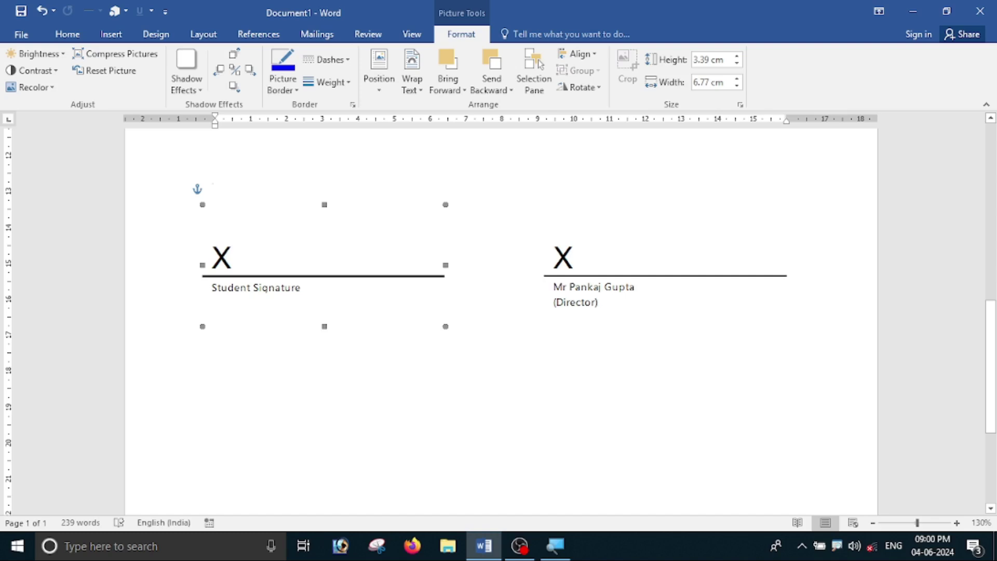
pyautogui.scroll(3, 468, 372)
pyautogui.click(134, 185)
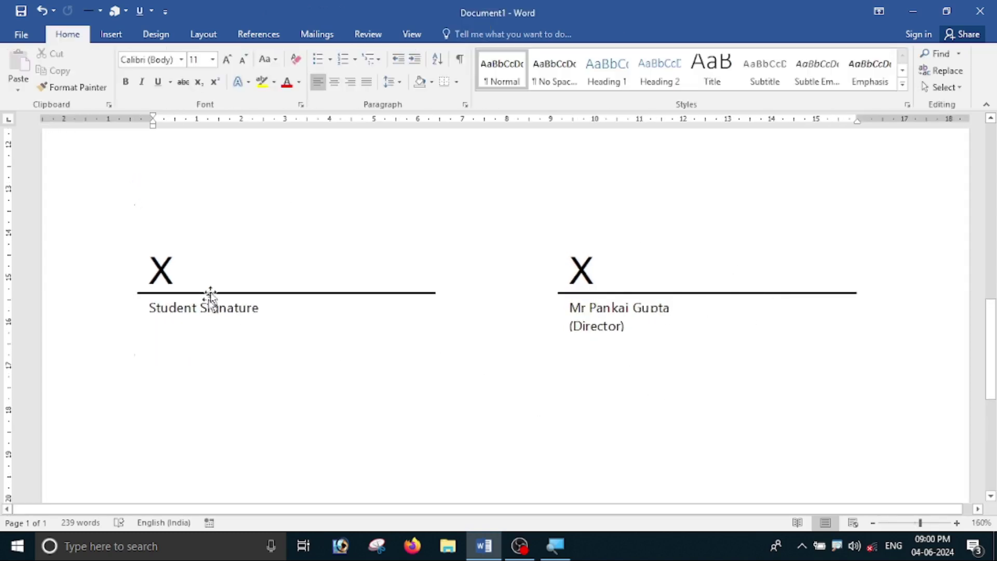
# Add an empty paragraph after 'galleries.' and move to the blank line below it
pyautogui.click(234, 271)
pyautogui.scroll(3, 330, 341)
pyautogui.scroll(5, 329, 341)
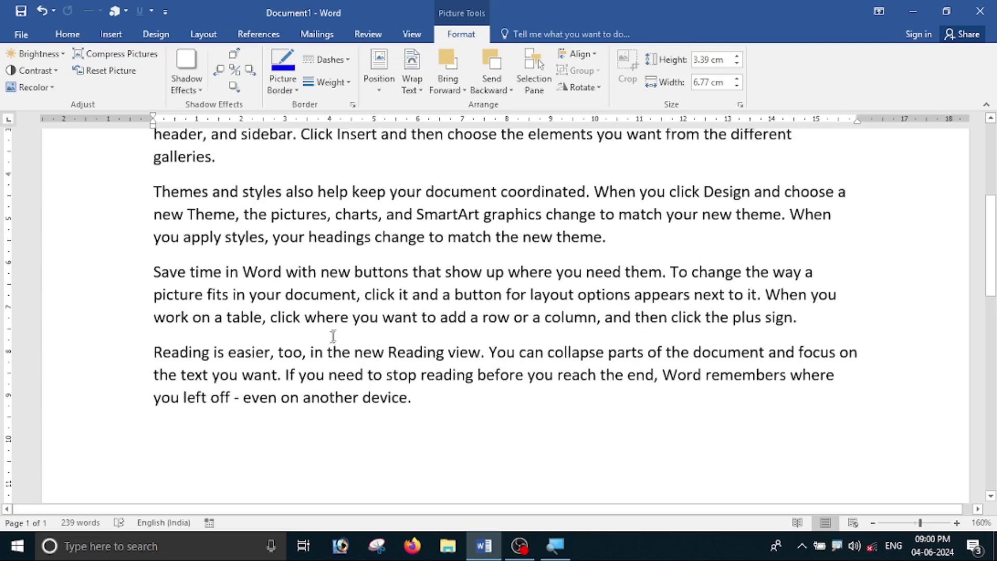
pyautogui.keyDown('ctrl'); pyautogui.scroll(-2, 329, 341); pyautogui.keyUp('ctrl')
pyautogui.scroll(-4, 499, 312)
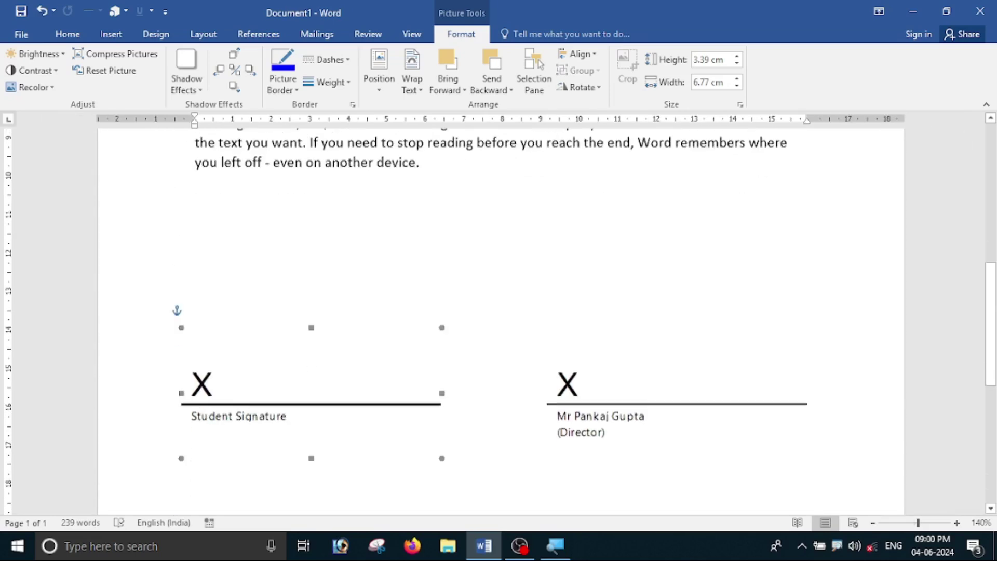
pyautogui.scroll(2, 499, 312)
pyautogui.scroll(4, 498, 312)
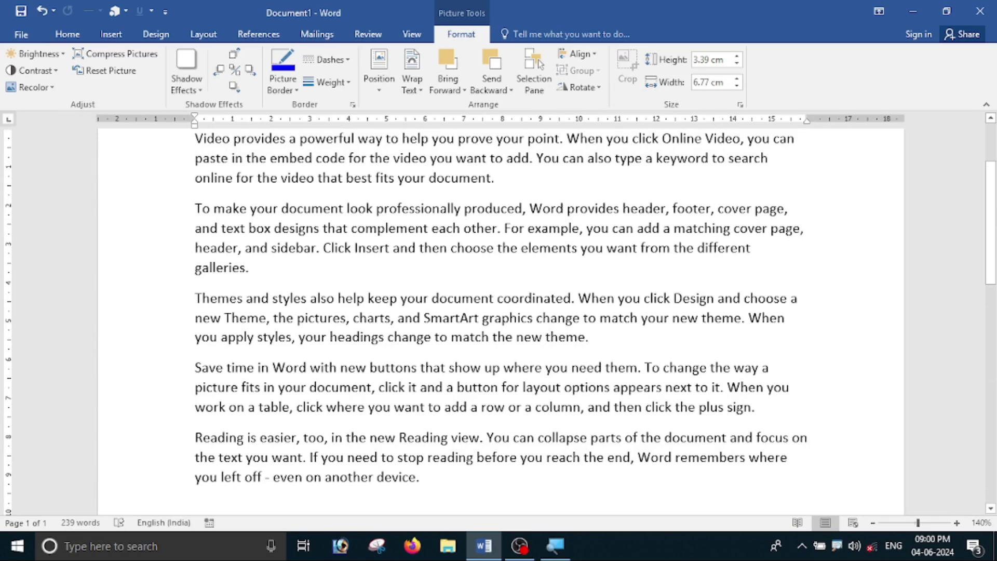
pyautogui.click(257, 269)
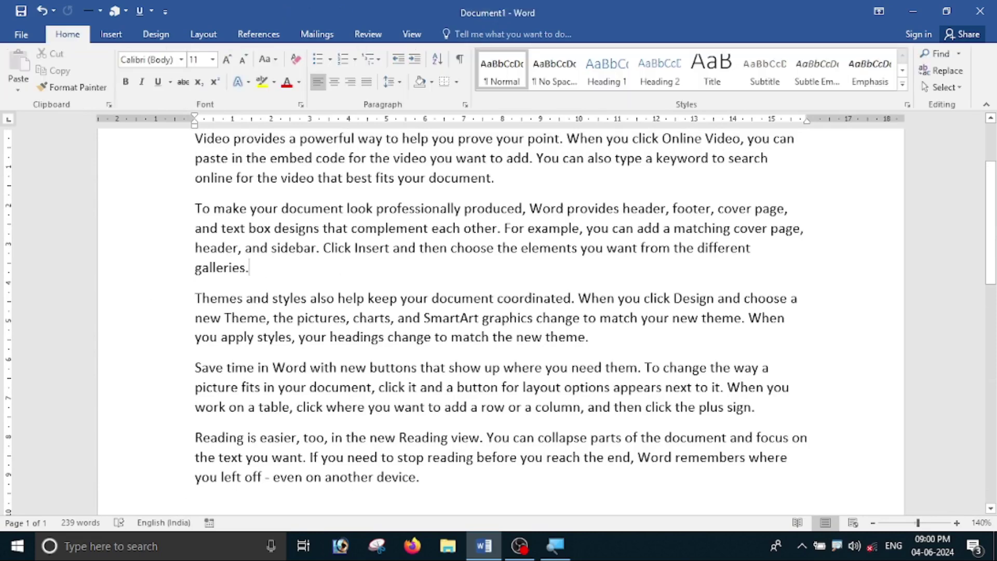
pyautogui.press('Return')
pyautogui.press('Return')
pyautogui.press('Down')
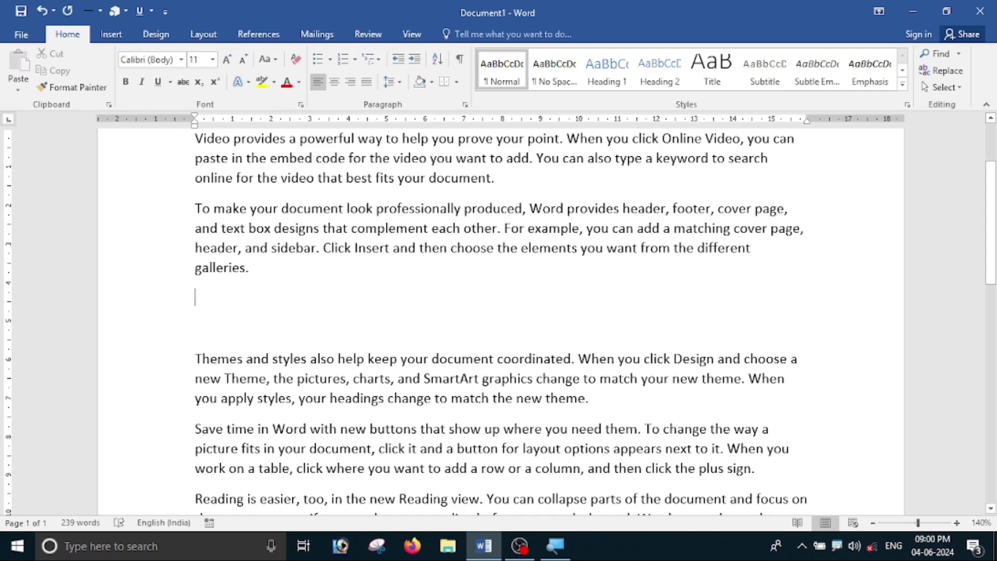
pyautogui.click(114, 35)
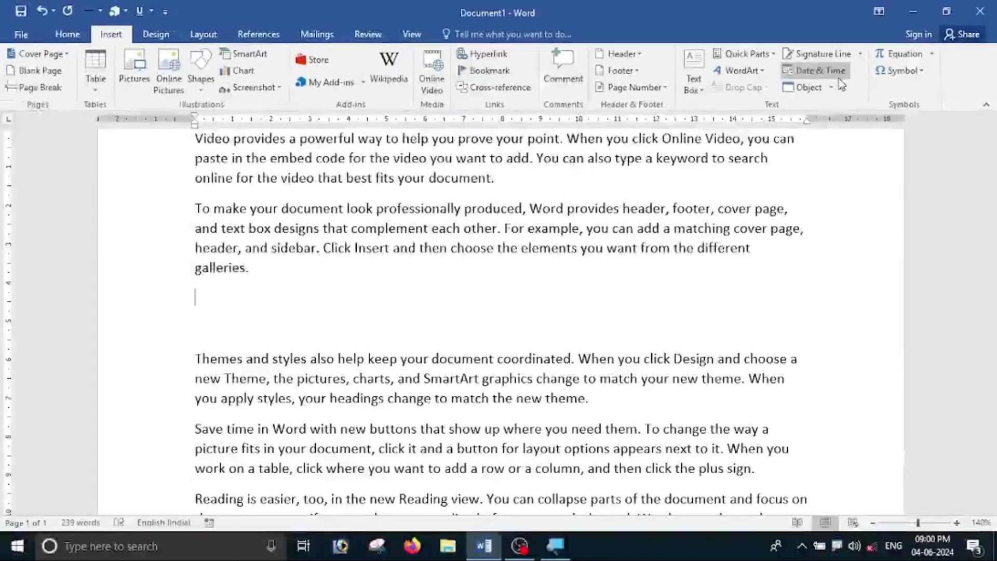
pyautogui.click(838, 73)
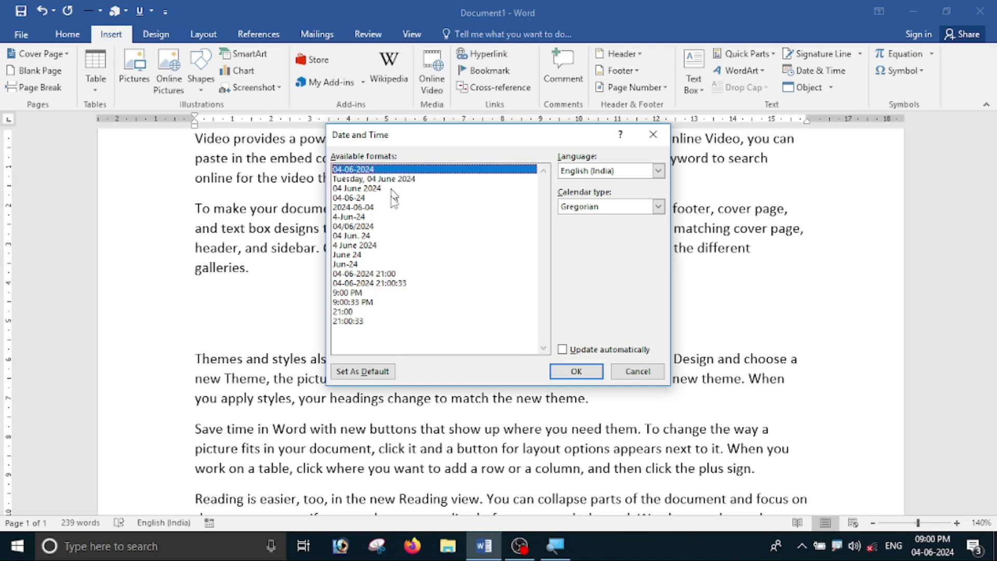
pyautogui.click(384, 284)
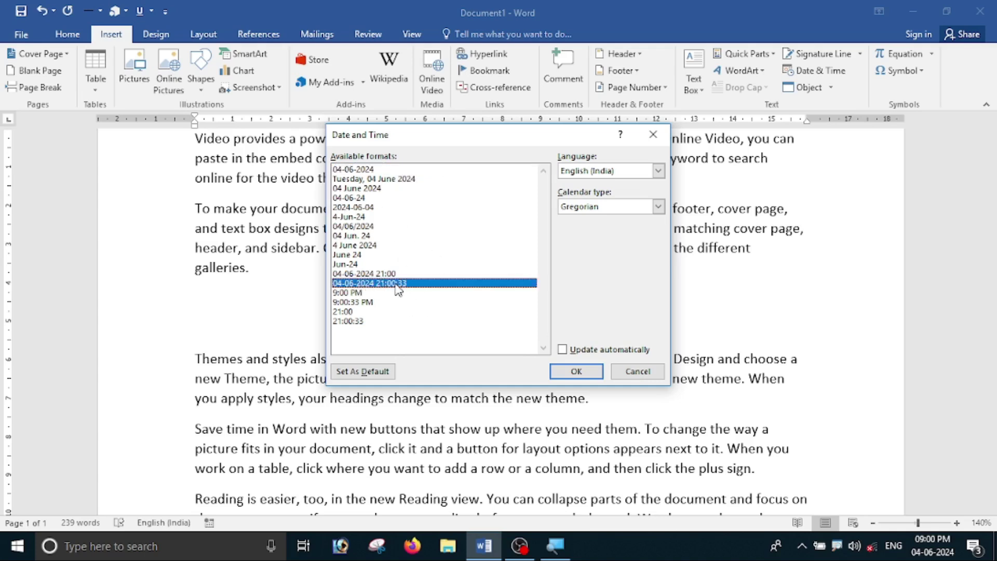
pyautogui.click(574, 374)
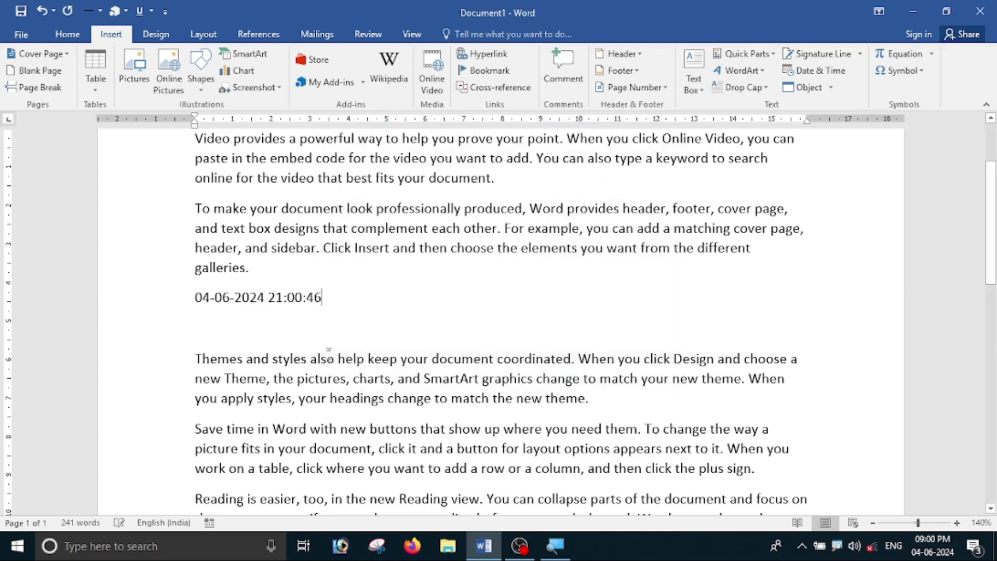
pyautogui.moveTo(329, 298); pyautogui.dragTo(196, 298)
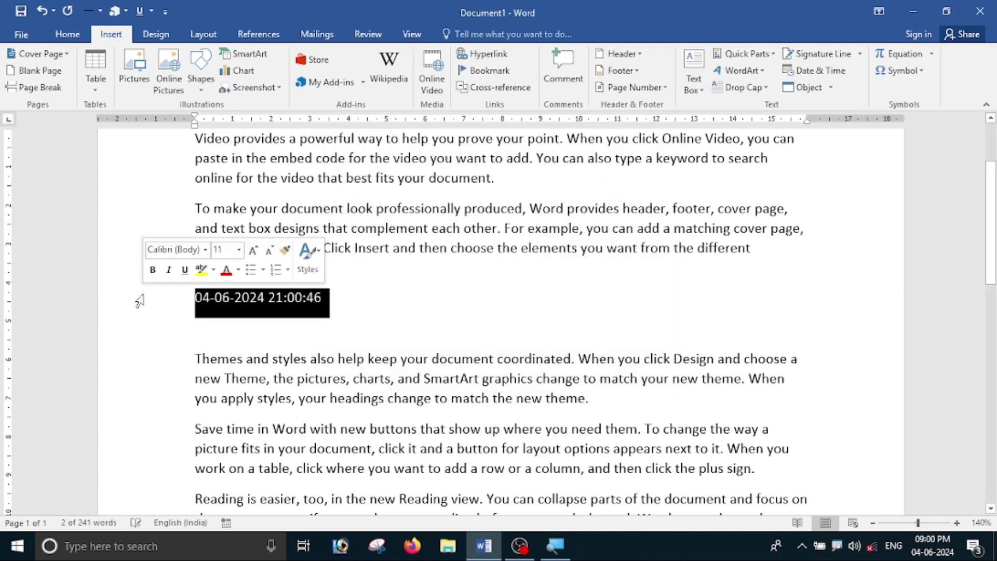
pyautogui.scroll(-10, 502, 407)
# Insert 'Tuesday, 04 June 2024' below the signature lines, then reopen the Date & Time formats
pyautogui.scroll(-3, 503, 407)
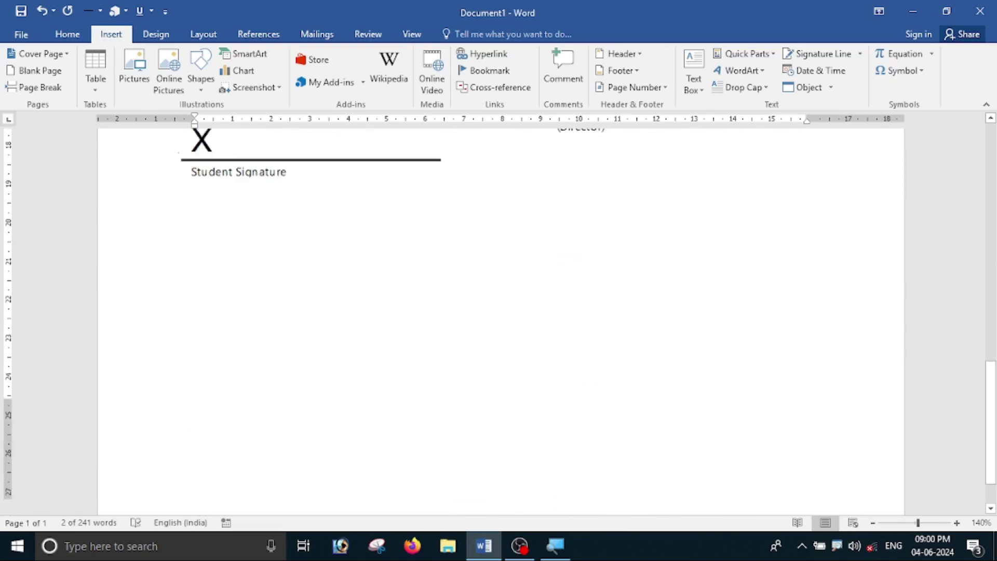
pyautogui.scroll(-3, 364, 395)
pyautogui.press('Left')
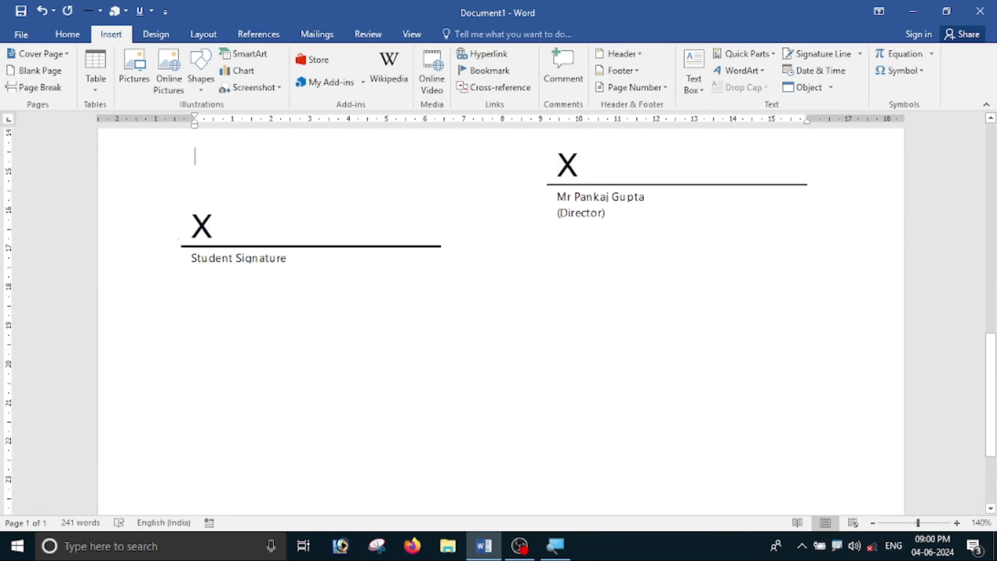
pyautogui.hotkey('ctrl', 'End')
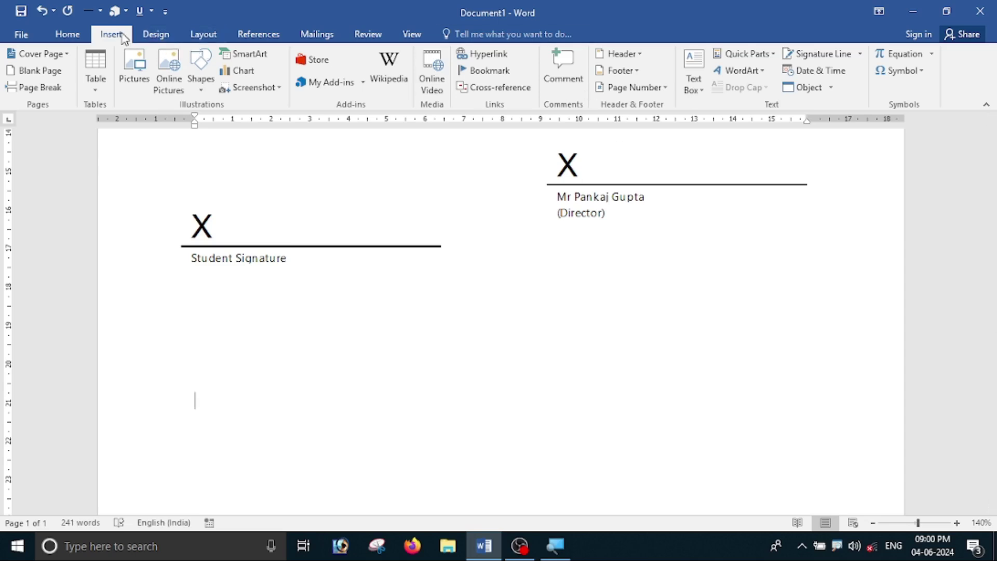
pyautogui.click(815, 71)
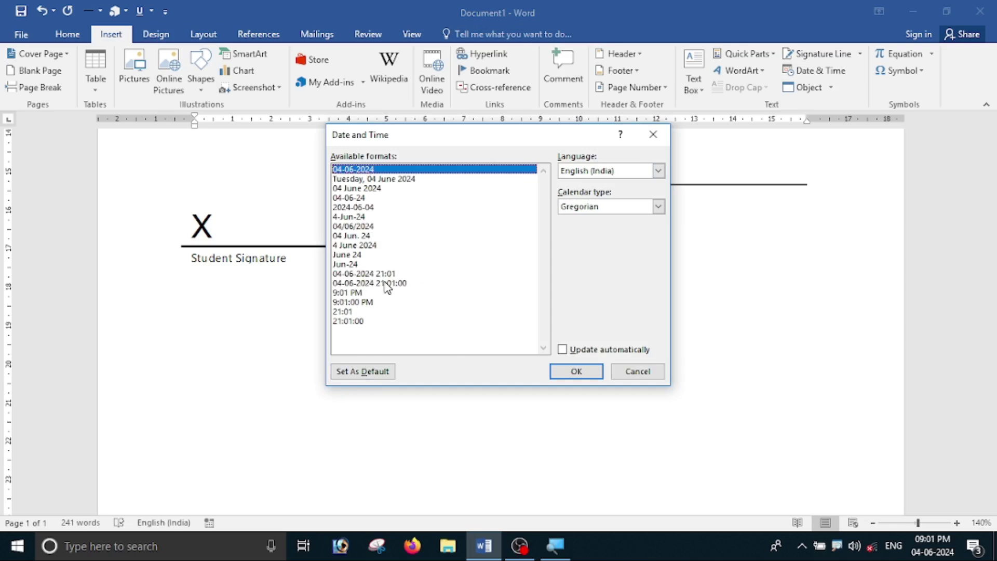
pyautogui.click(385, 179)
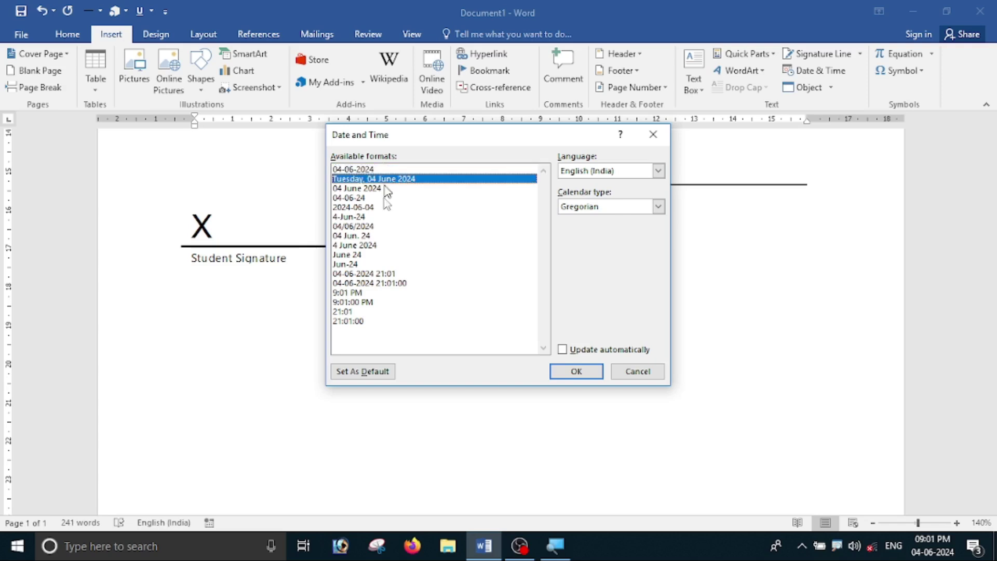
pyautogui.click(576, 372)
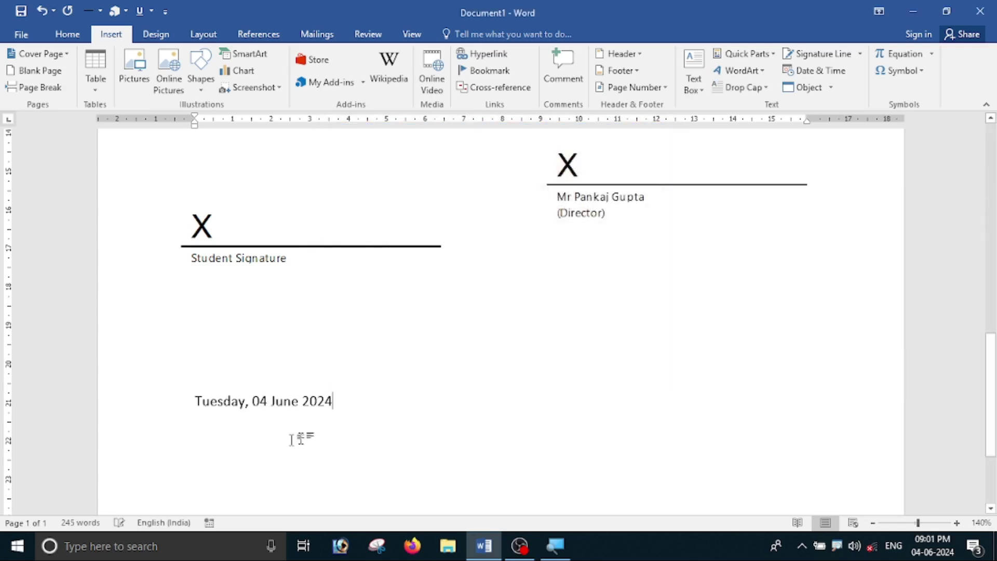
pyautogui.moveTo(333, 400); pyautogui.dragTo(194, 401)
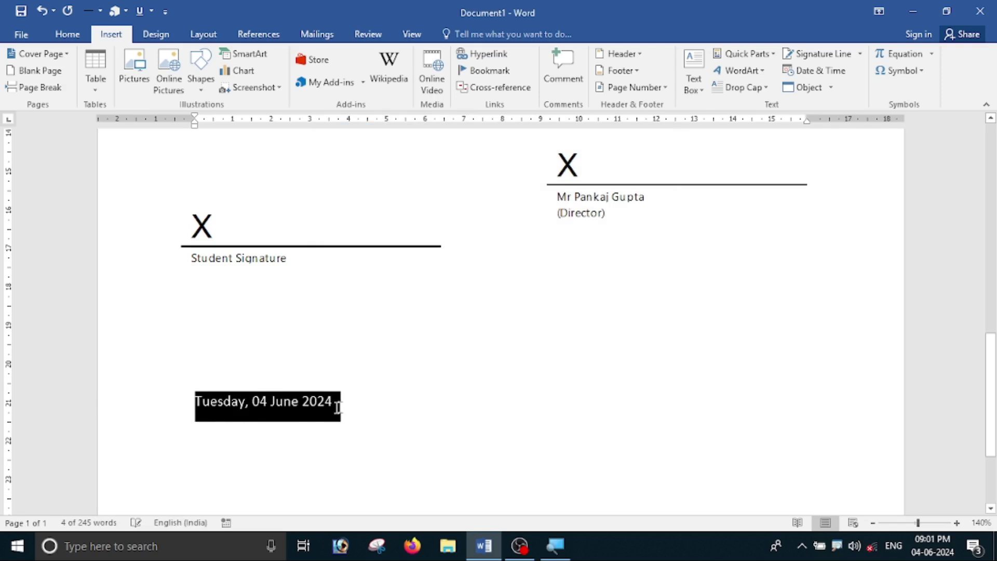
pyautogui.click(334, 402)
pyautogui.click(814, 72)
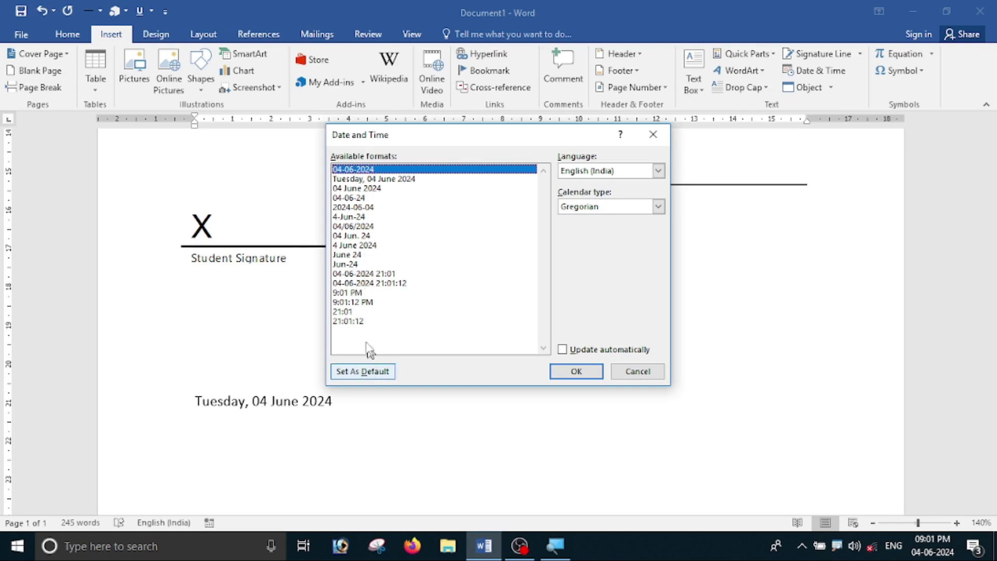
# Insert the time 9:01 PM after the long date, then return to the document's top
pyautogui.click(351, 294)
pyautogui.click(576, 371)
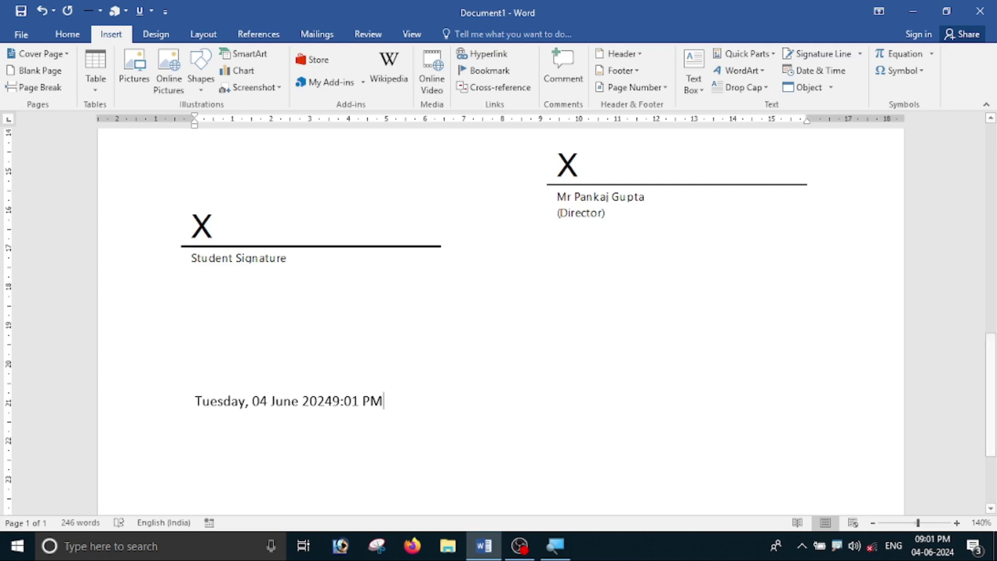
pyautogui.hotkey('ctrl', 'Home')
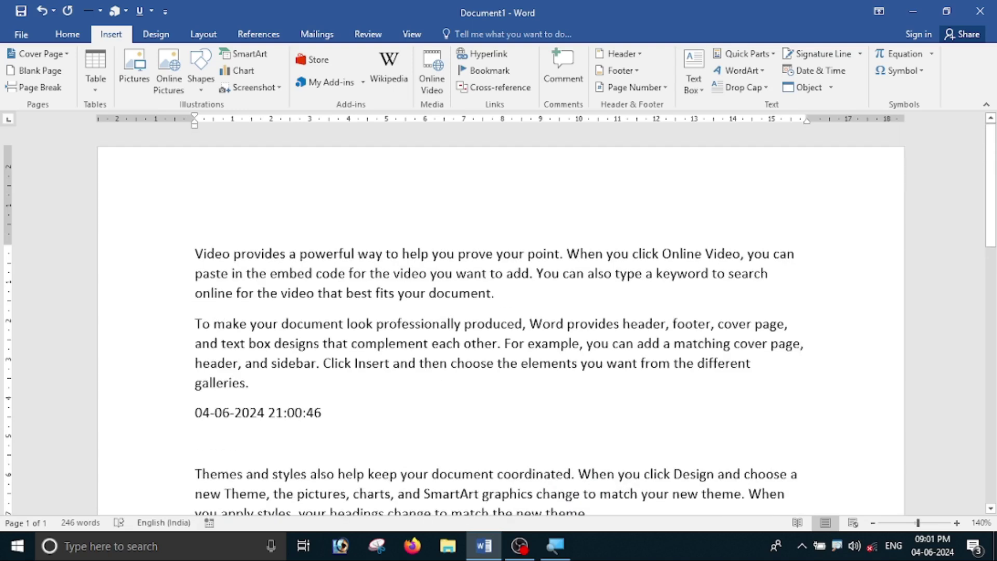
# Add blank lines after the first paragraph and insert an updating date field showing 04-06-2024
pyautogui.press('Return')
pyautogui.press('Return')
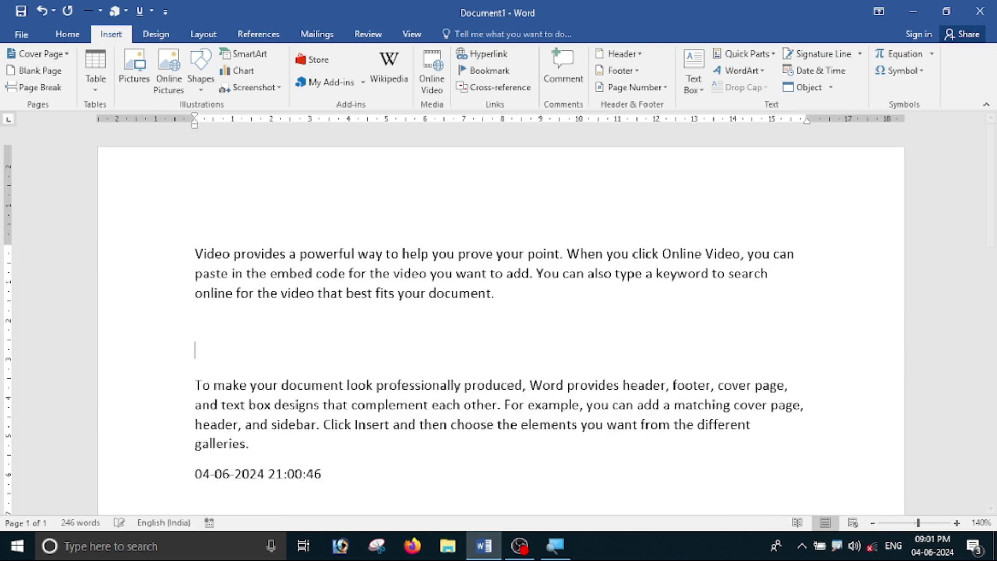
pyautogui.press('Return')
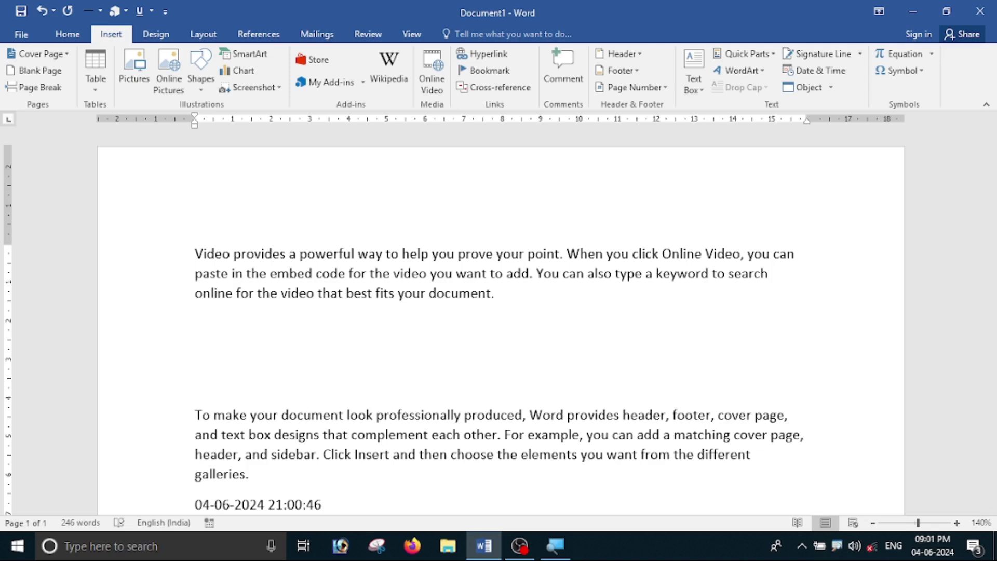
pyautogui.hotkey('alt', 'shift', 'd')
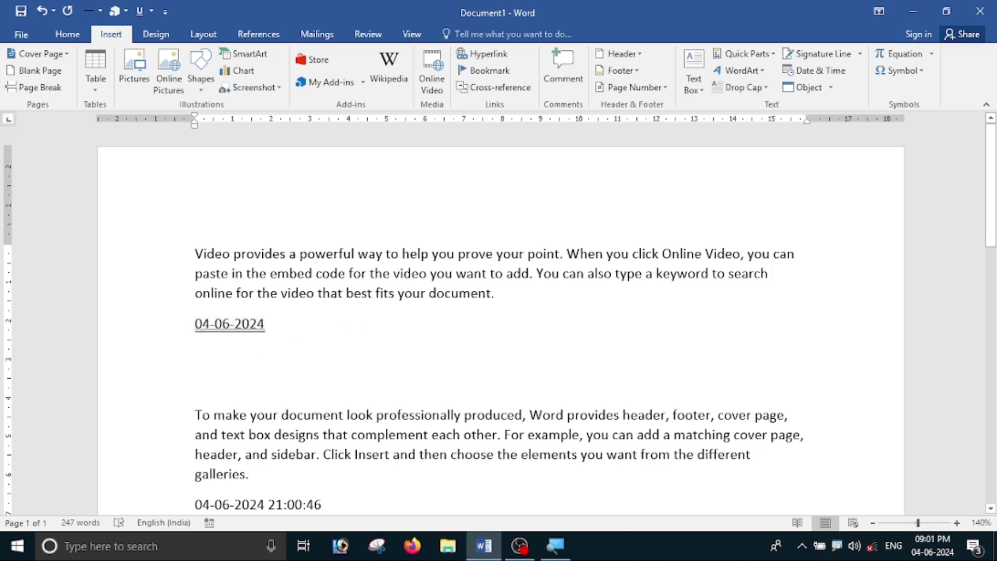
pyautogui.moveTo(289, 330); pyautogui.dragTo(221, 322)
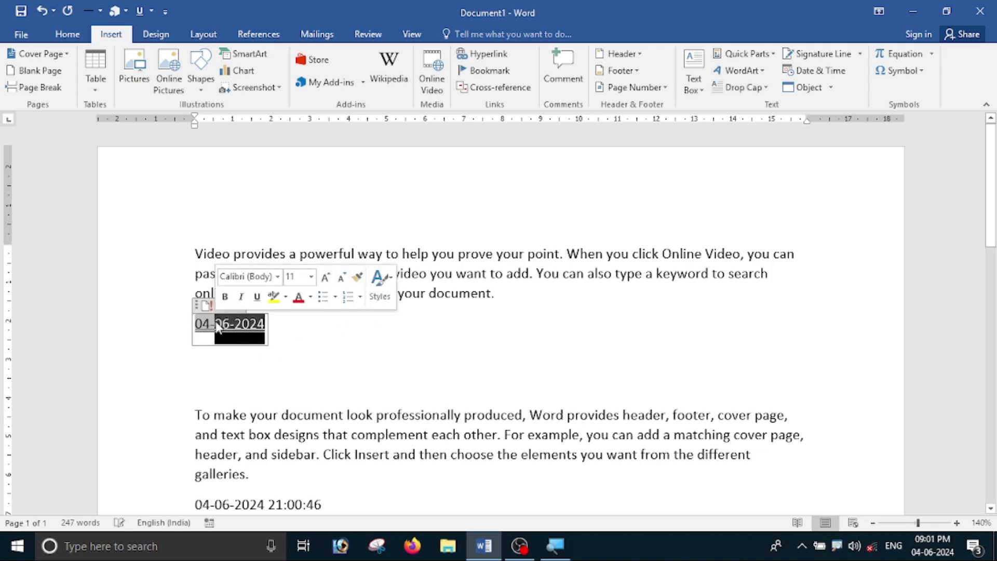
pyautogui.click(315, 338)
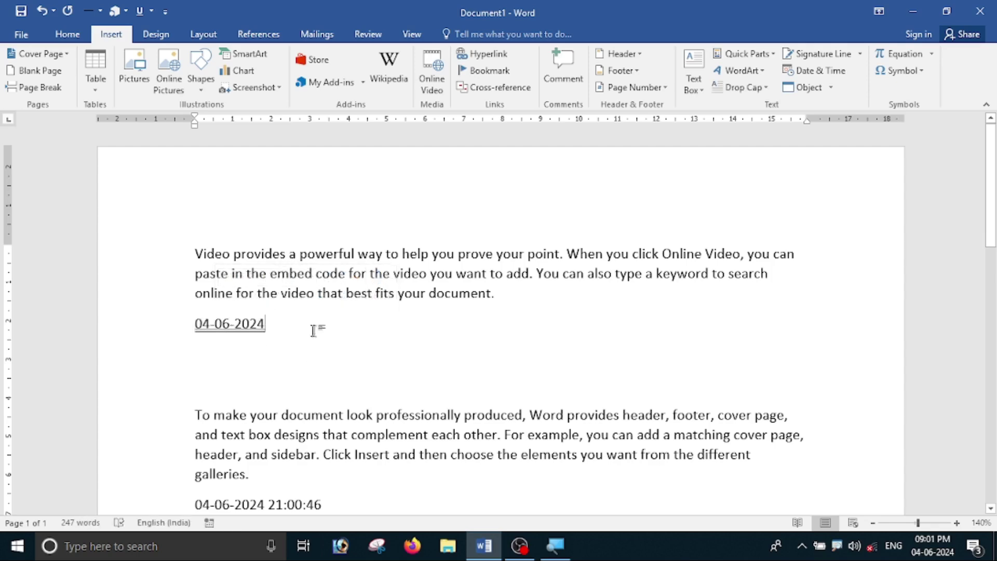
# Insert an updating 9:02 PM time field right after the 04-06-2024 date
pyautogui.click(318, 329)
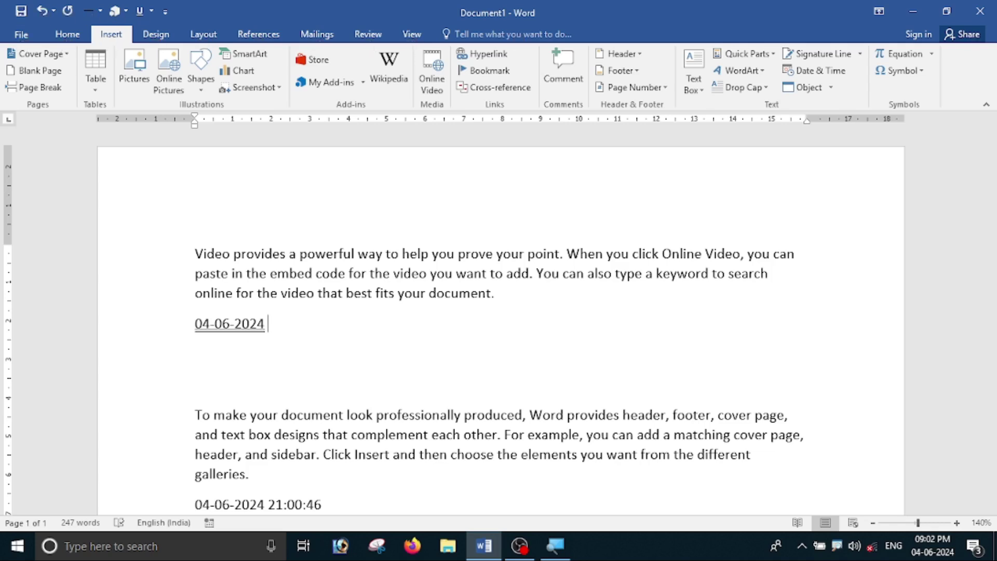
pyautogui.hotkey('alt', 'shift', 't')
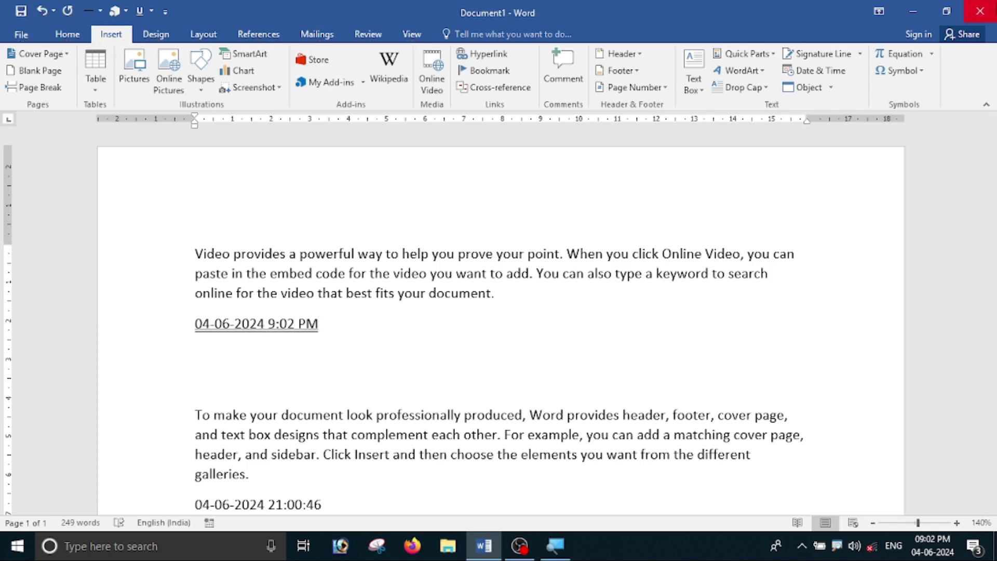
pyautogui.moveTo(339, 325); pyautogui.dragTo(195, 327)
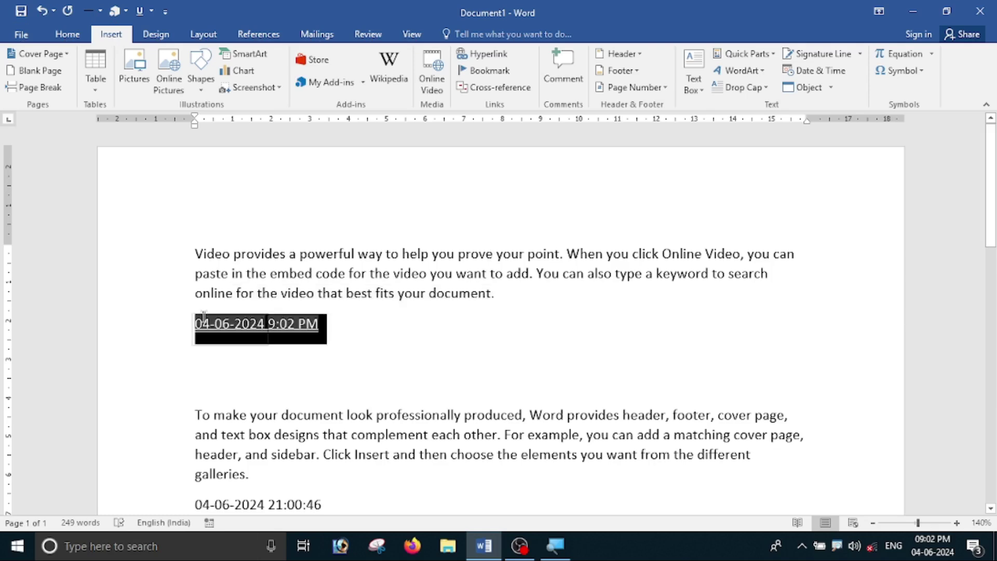
pyautogui.press('Right')
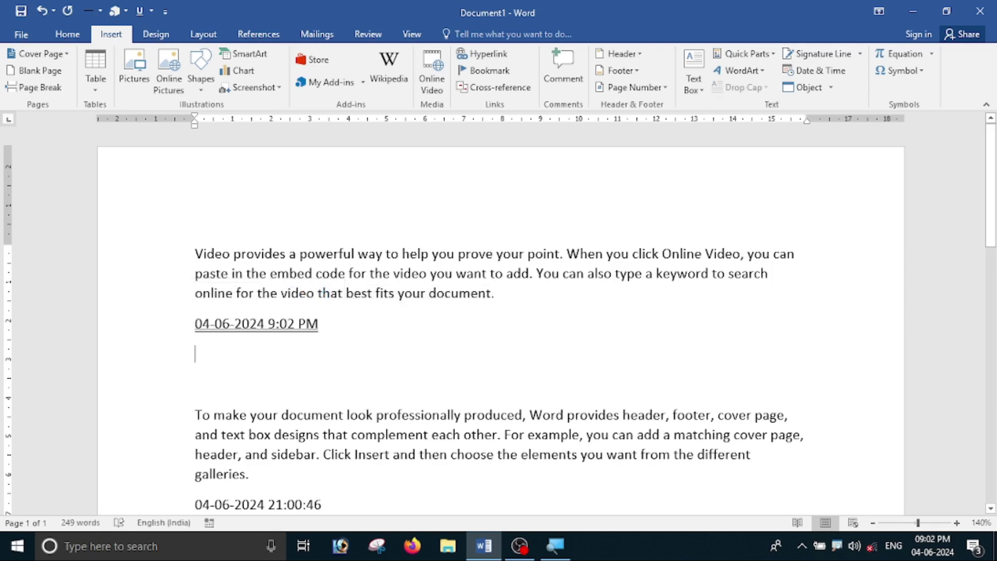